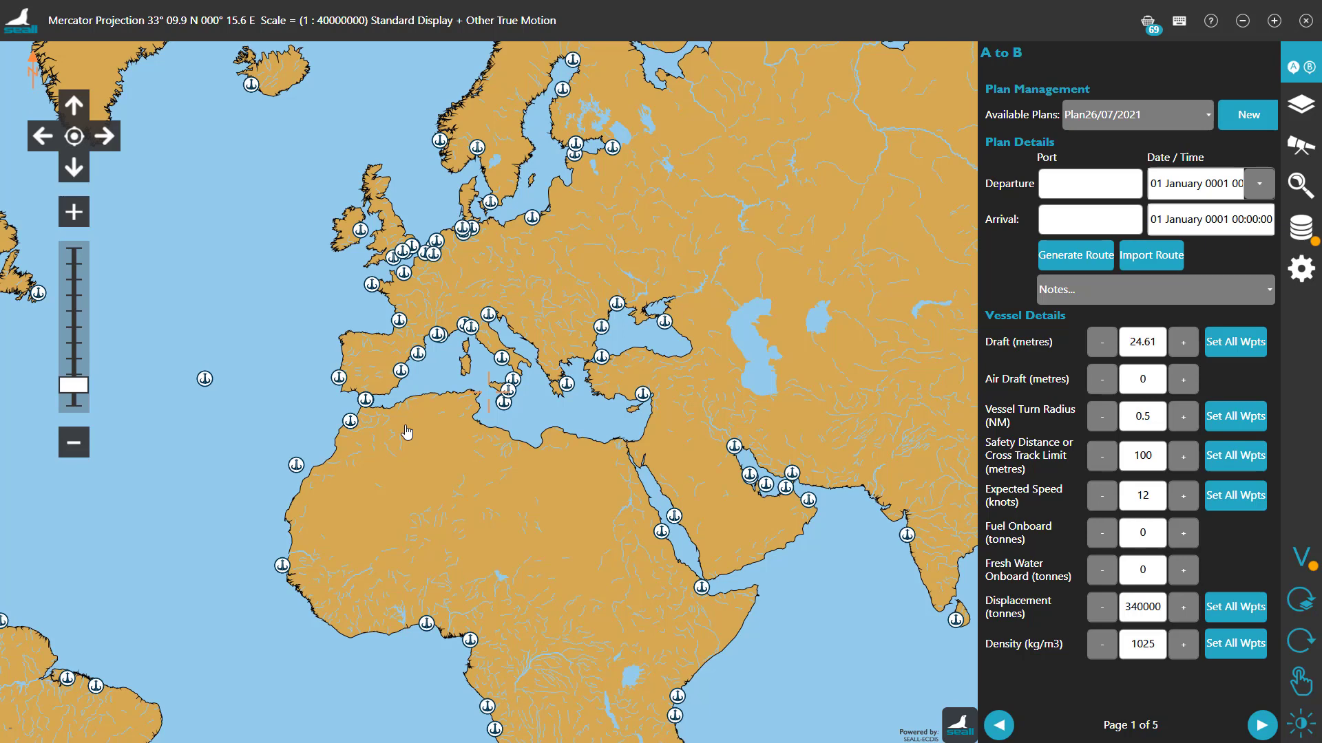
Enable commissioning mode with the PIN, check the vessel's 24.61 m draught, and return to the A to B plan
left_click(1300, 273)
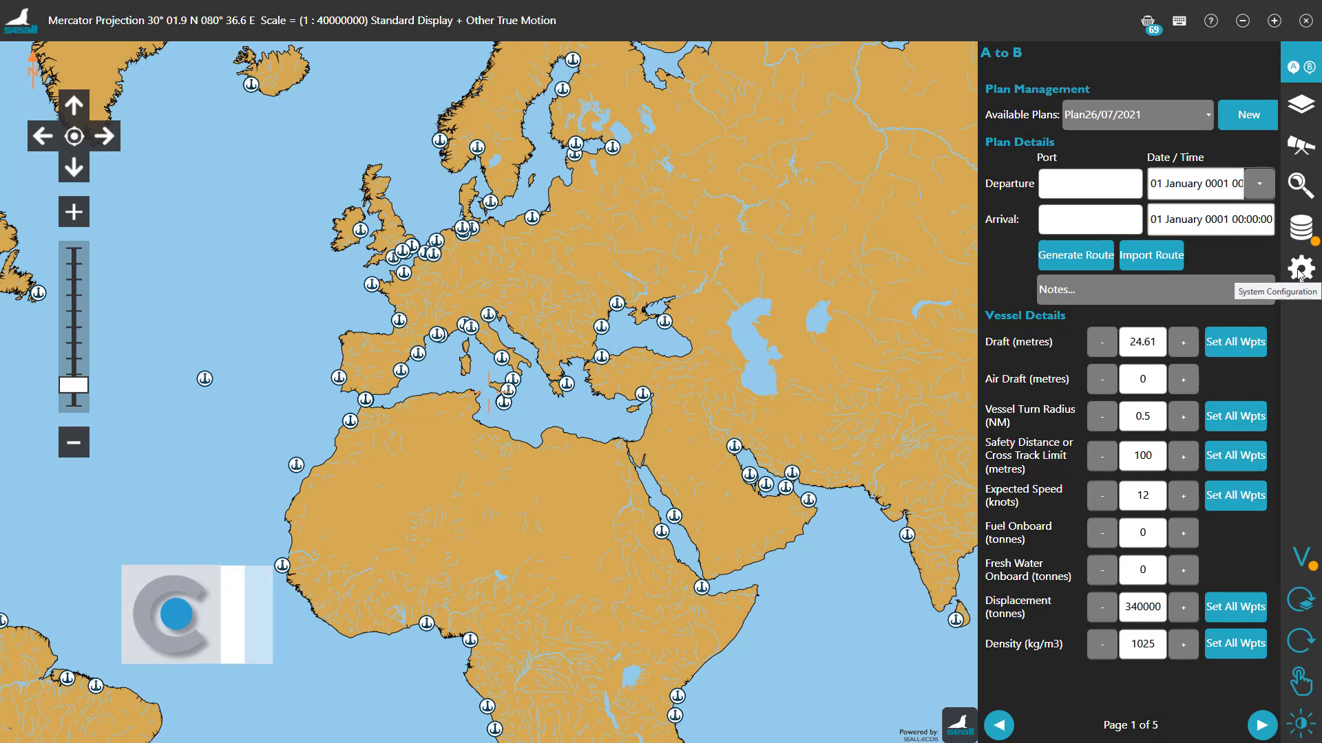
left_click(1165, 439)
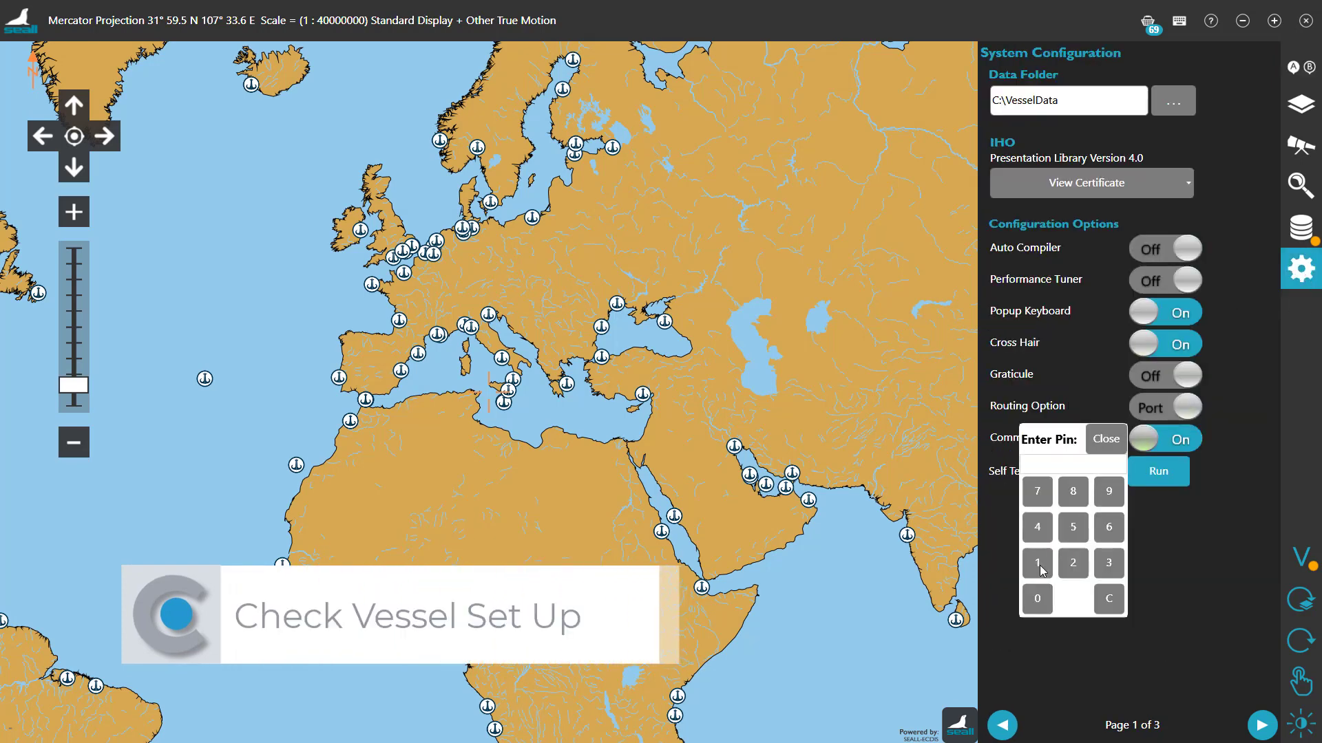
left_click(1072, 563)
left_click(1109, 562)
left_click(1037, 526)
left_click(1106, 439)
left_click(777, 389)
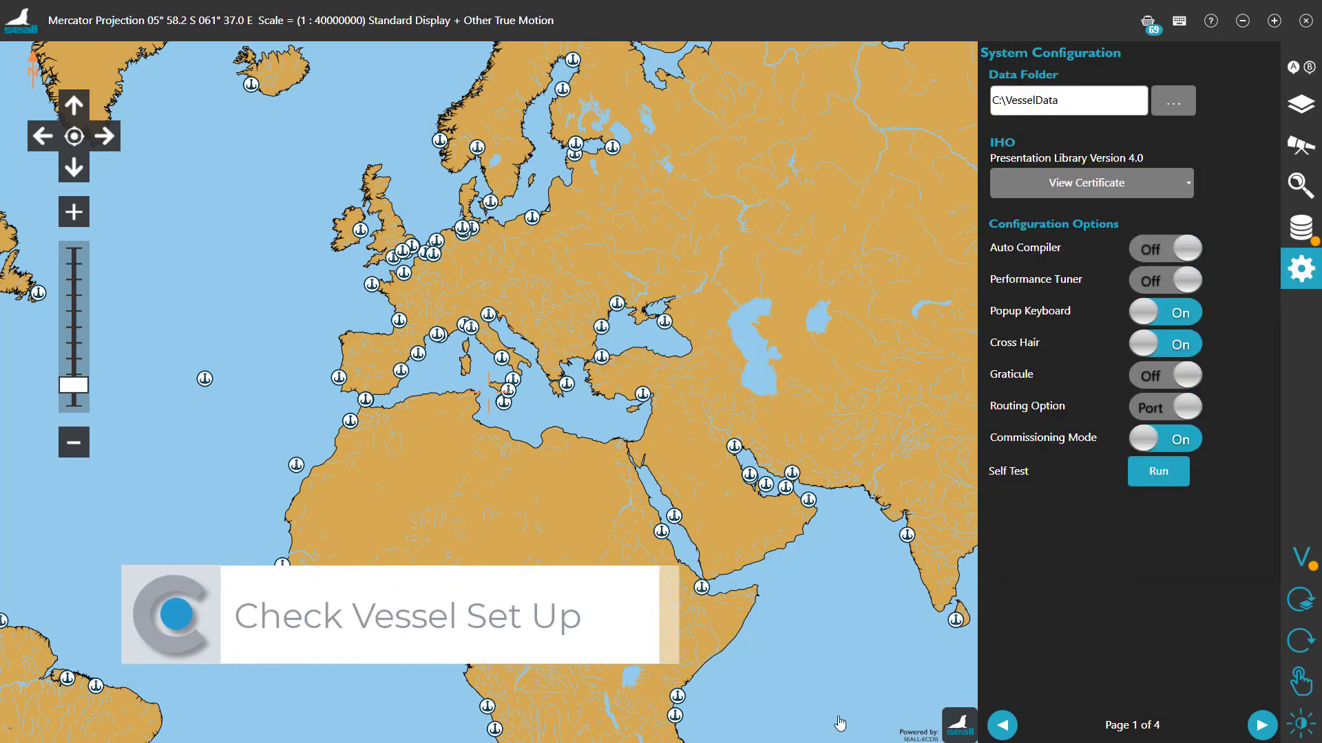
left_click(1002, 726)
left_click(1001, 726)
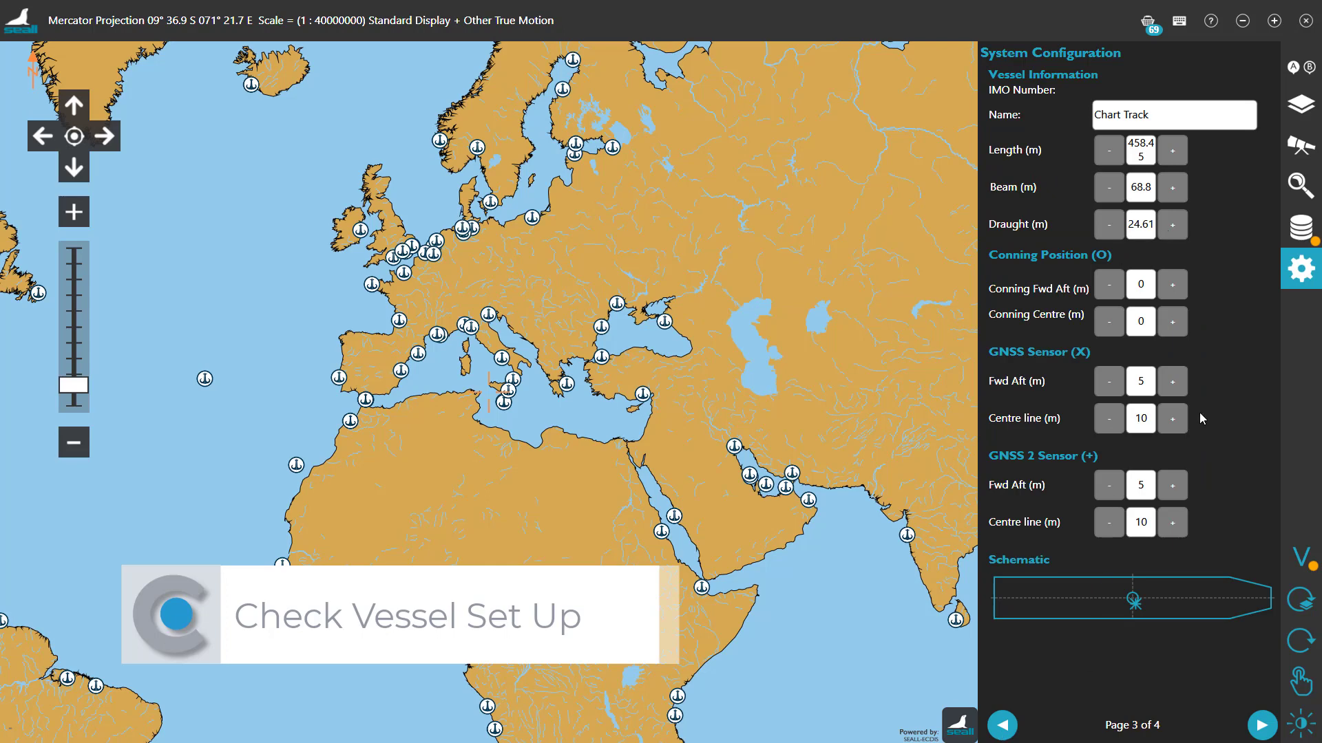
left_click(1301, 67)
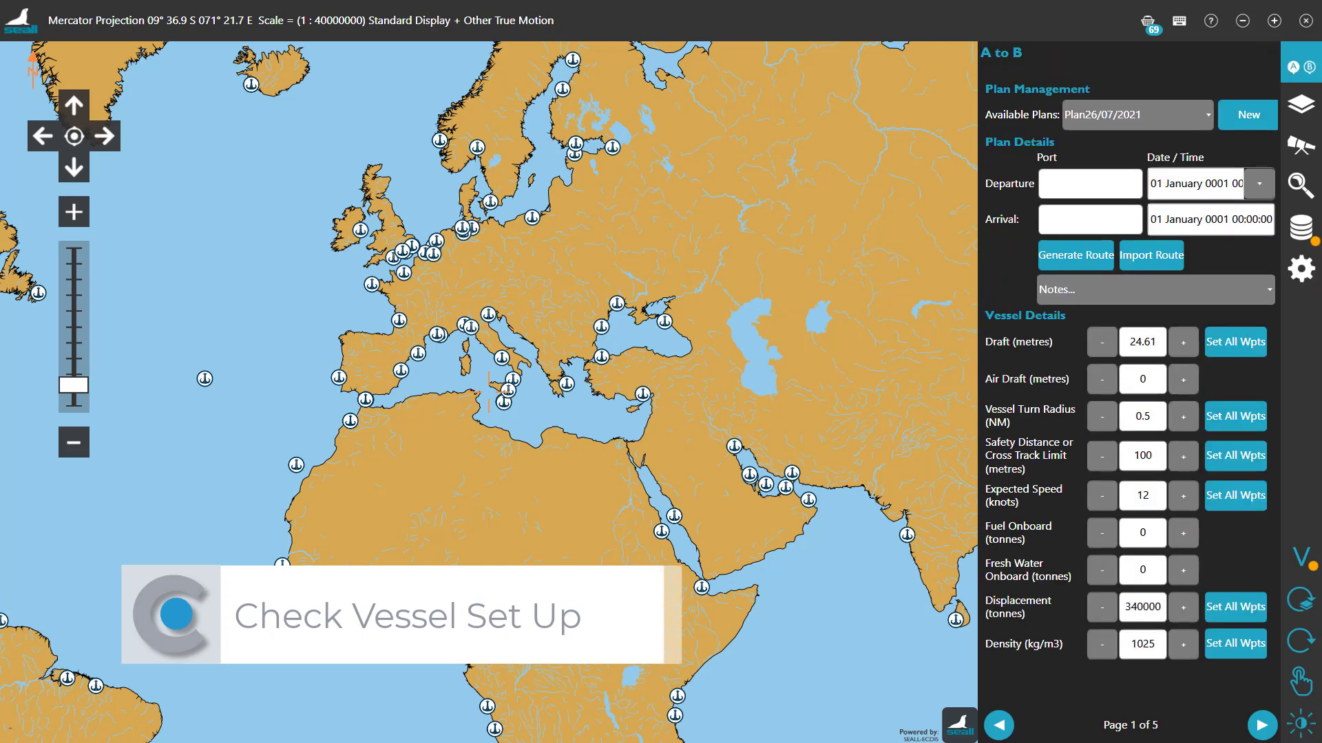
Browse from the home folder through Documents to the folder holding the .rtz route files
left_click(1148, 264)
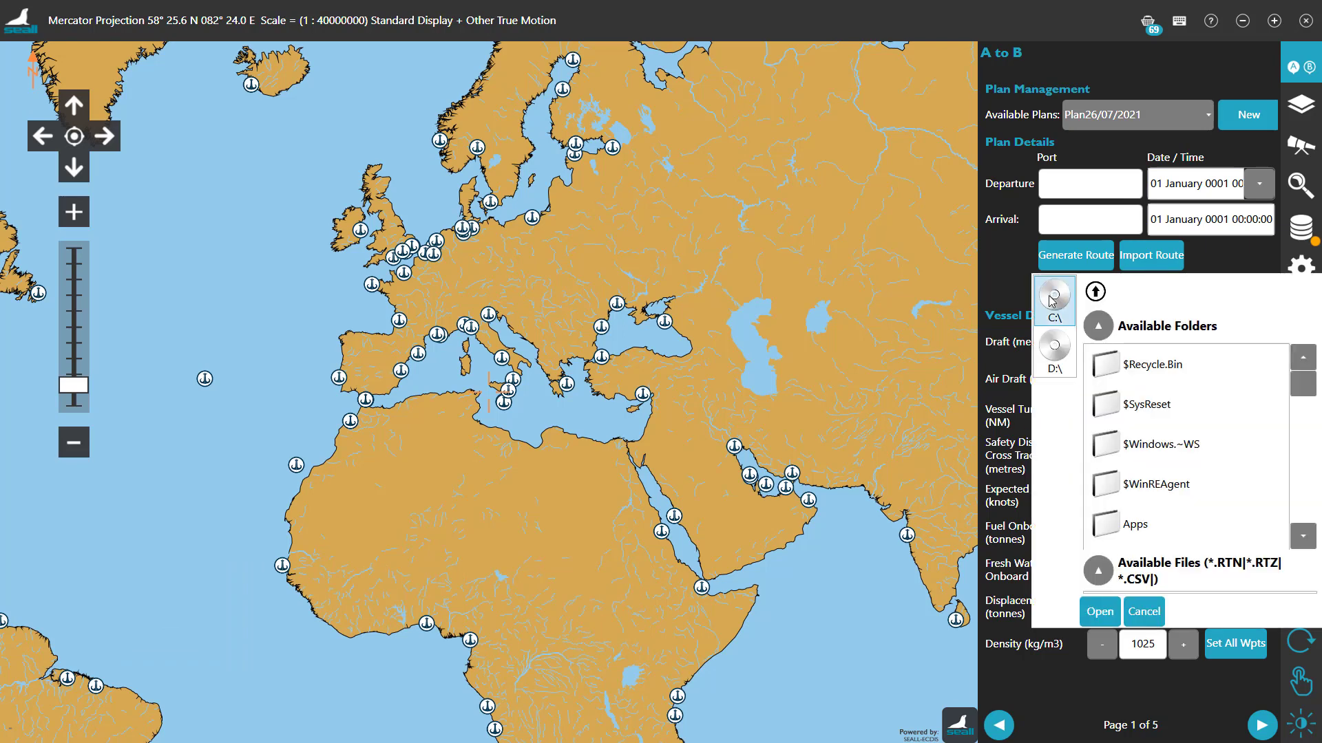
scroll(1281, 414, "down", 10)
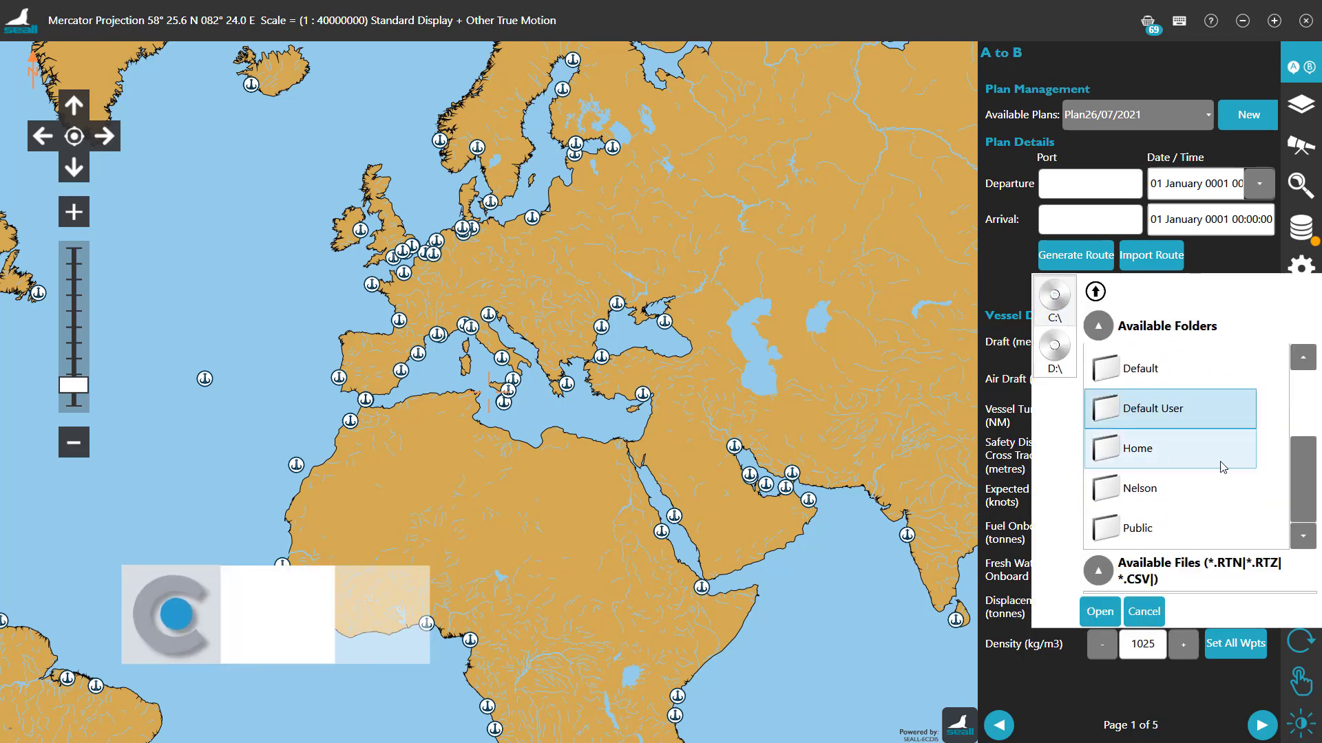
double_click(1121, 491)
scroll(1184, 447, "down", 5)
double_click(1184, 444)
double_click(1181, 484)
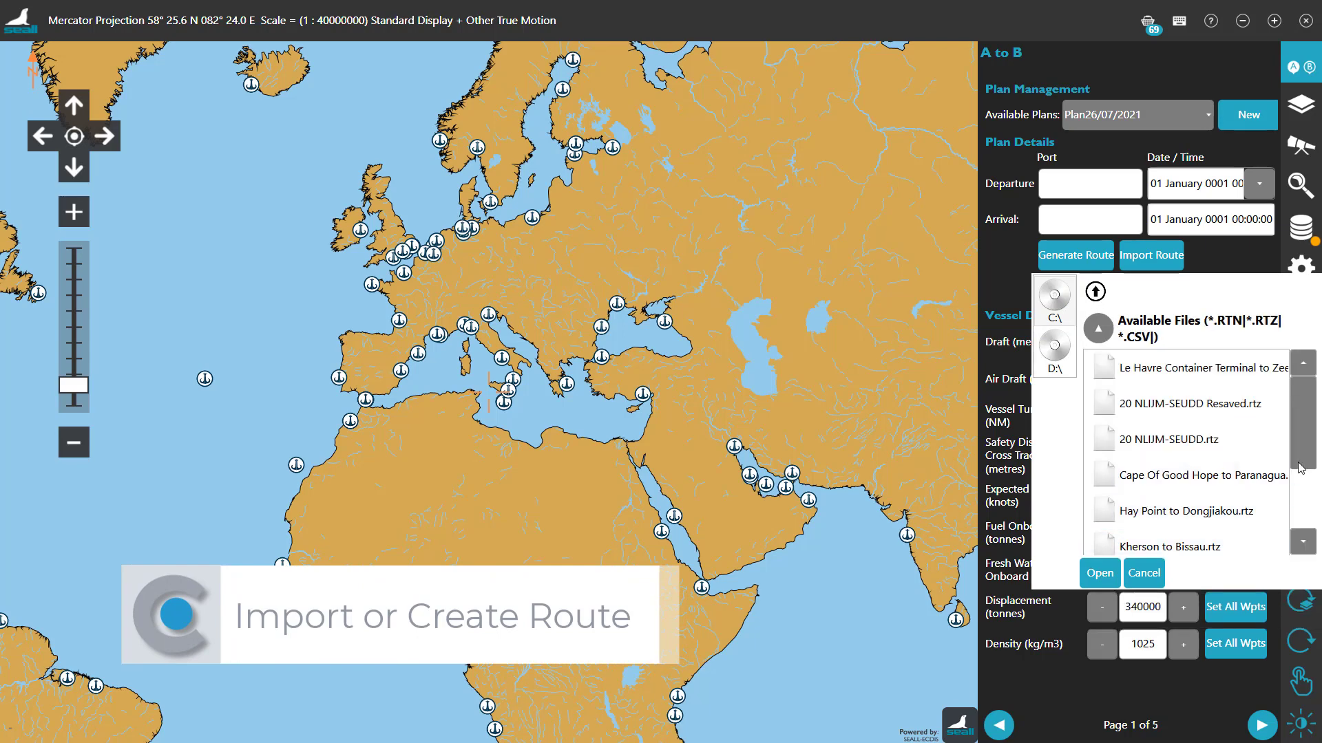
left_click(1093, 291)
double_click(1177, 368)
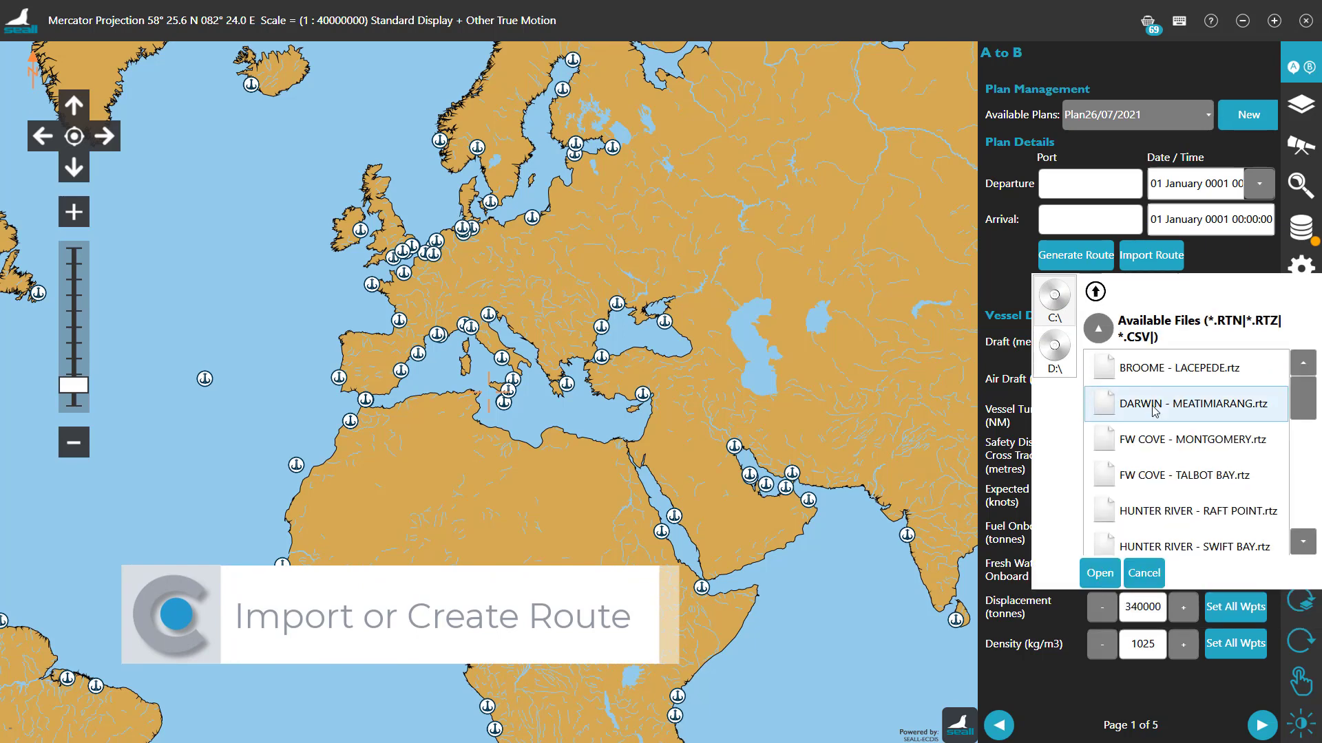
Import FW COVE - TALBOT BAY.rtz into the plan and confirm
scroll(1287, 409, "down", 10)
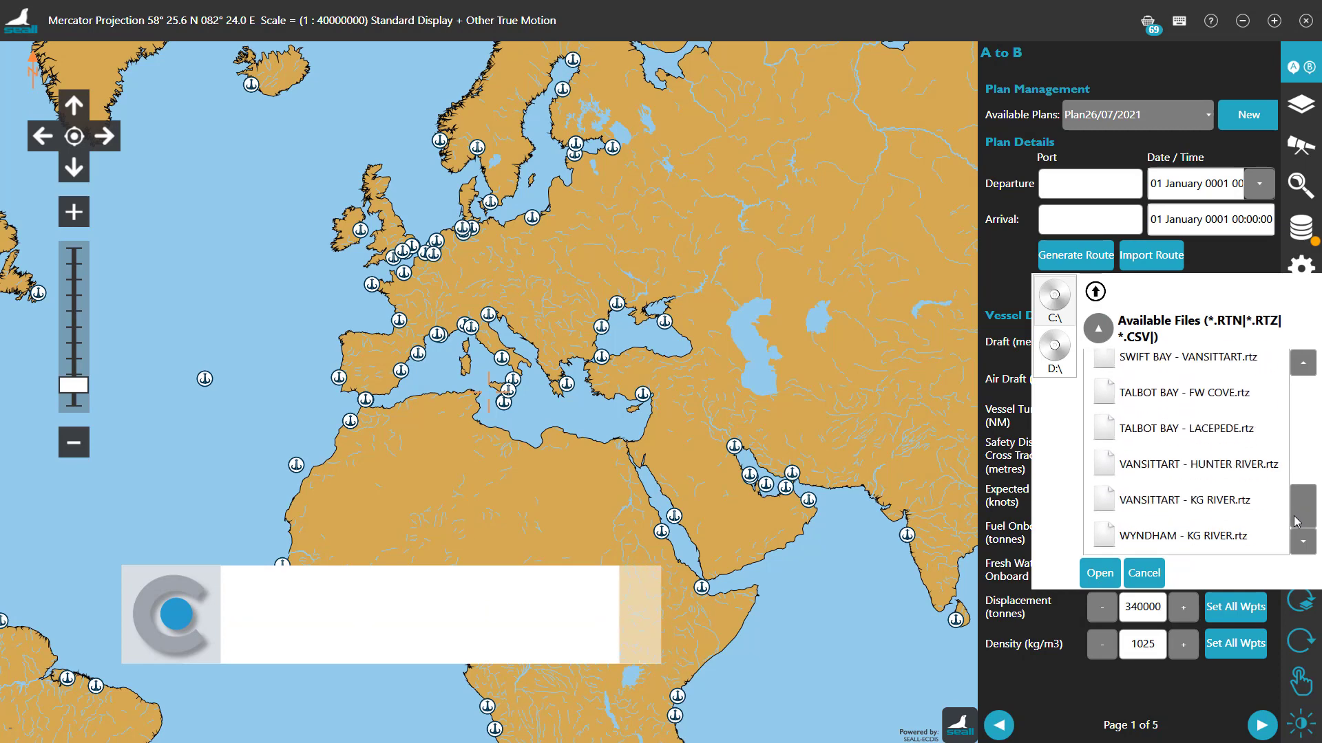
scroll(1283, 408, "up", 10)
scroll(1284, 408, "up", 1)
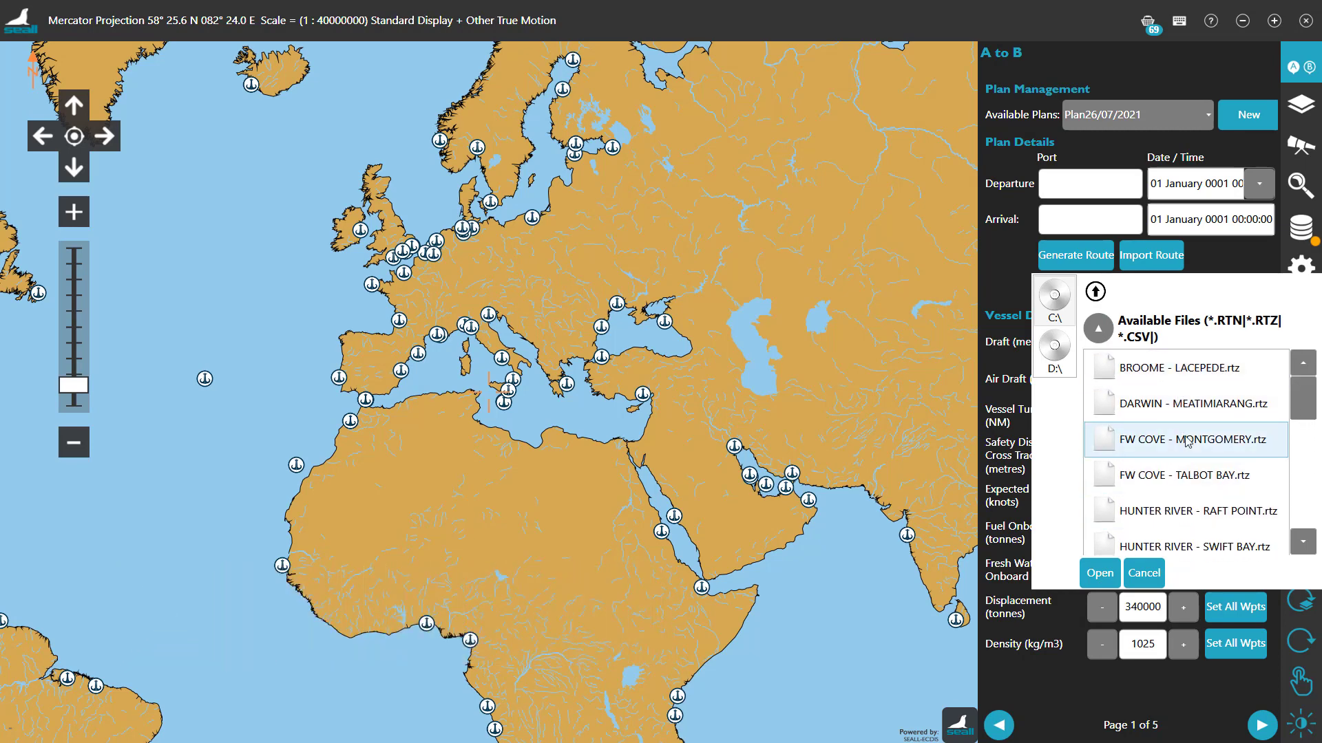
left_click(1183, 475)
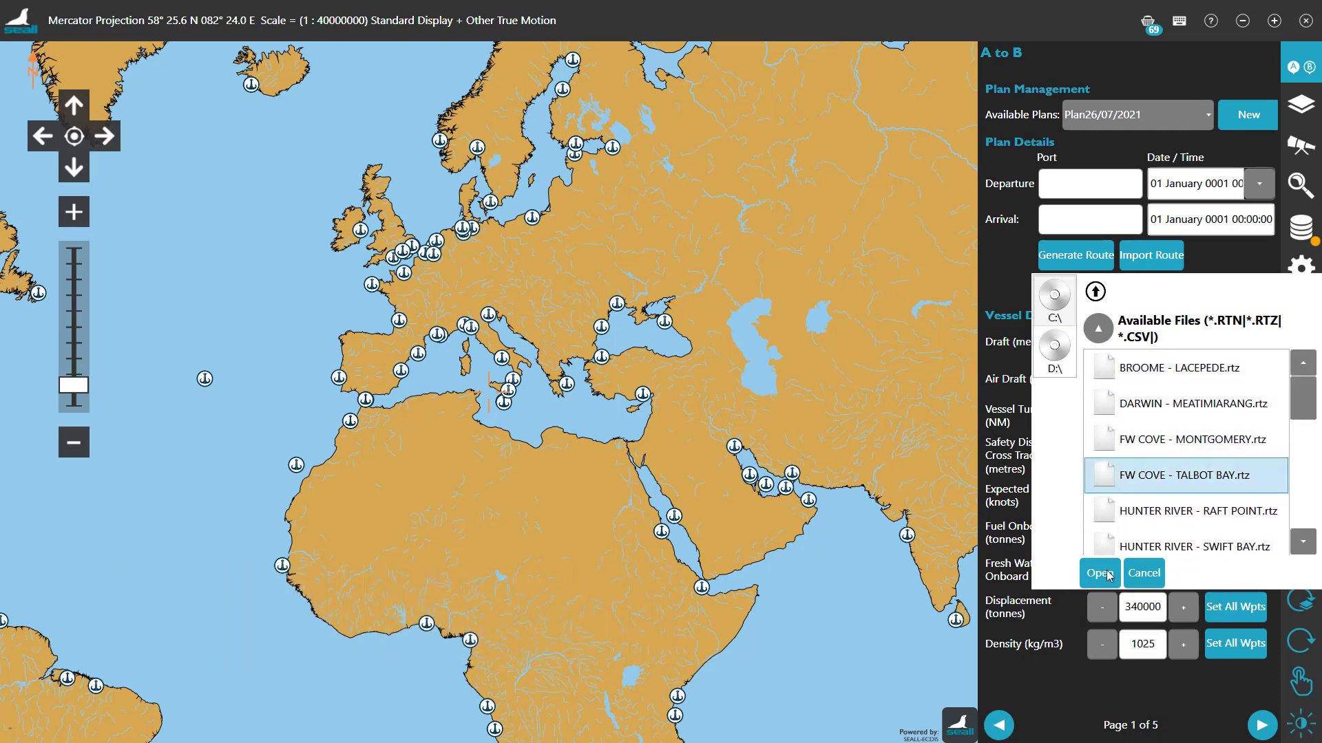
left_click(1101, 574)
left_click(699, 397)
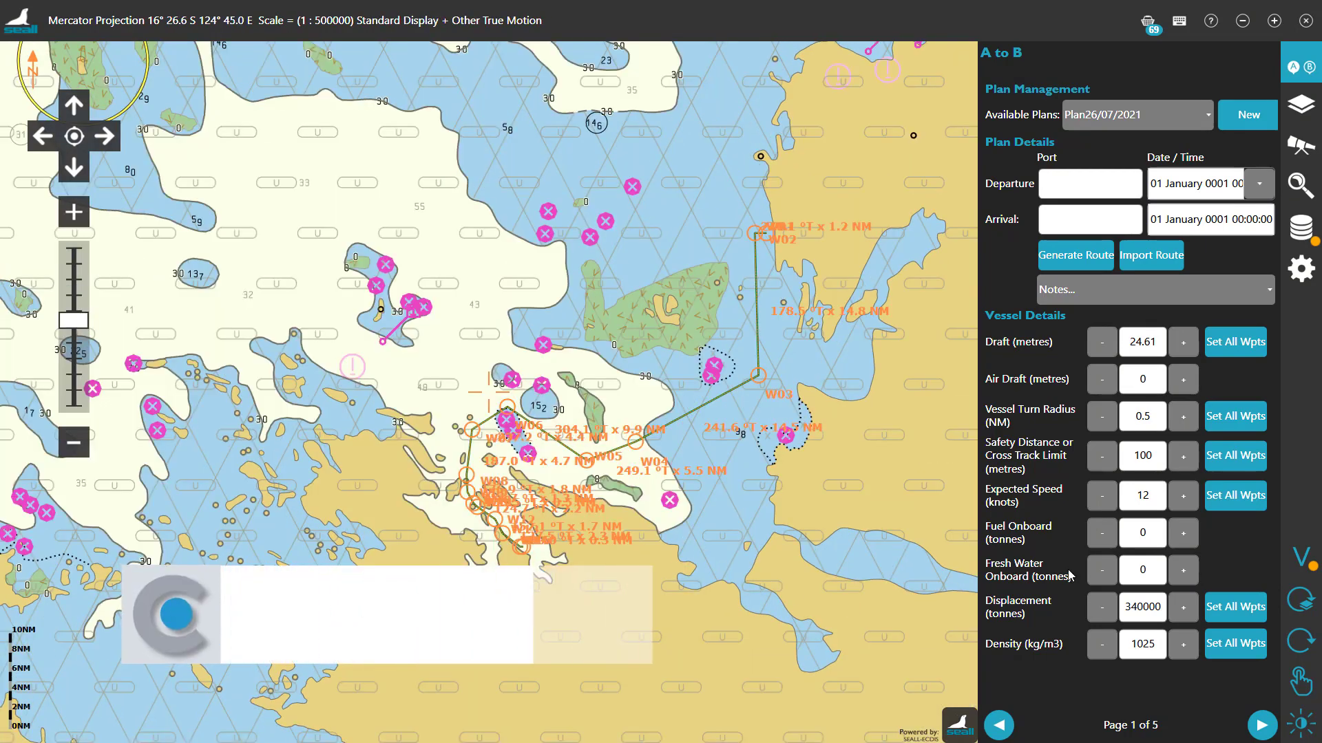
Keep draft at 24.61 and fresh water at 0, and apply the 0.5 NM turn radius to all waypoints
left_click(1126, 336)
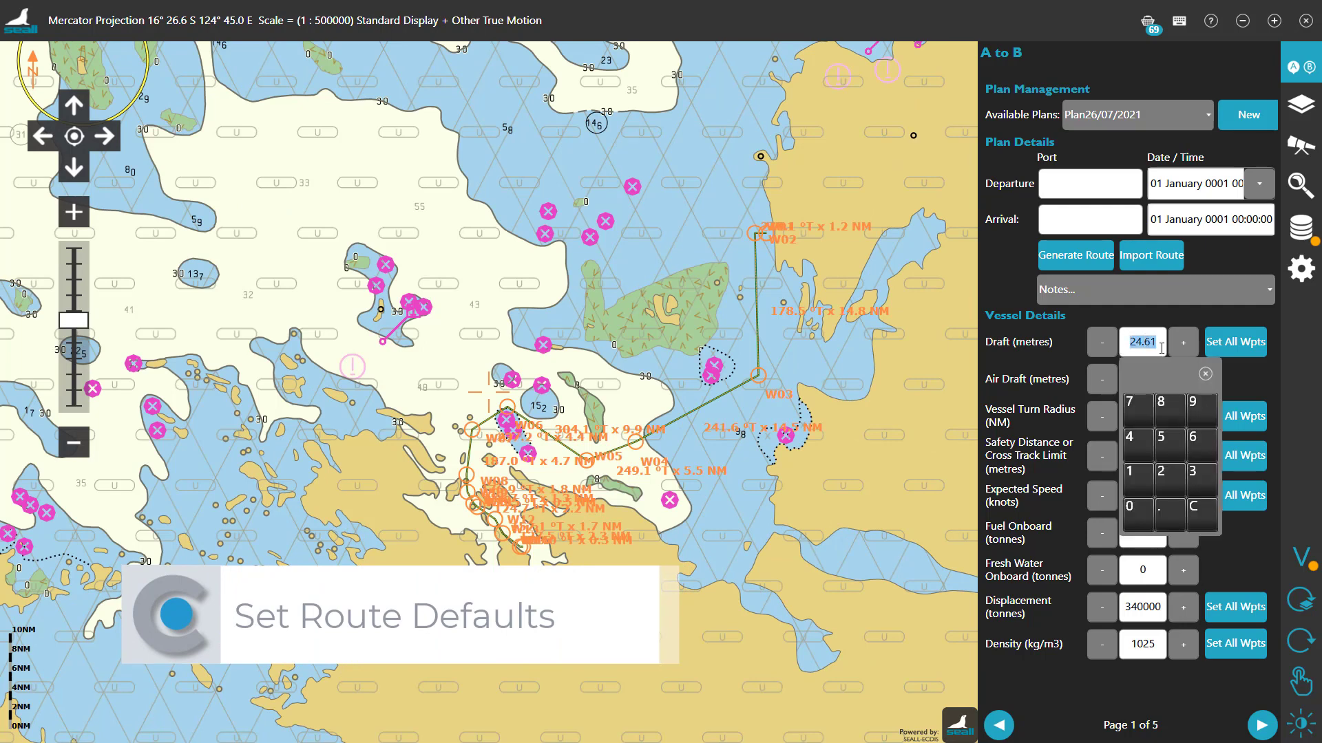
left_click(1055, 349)
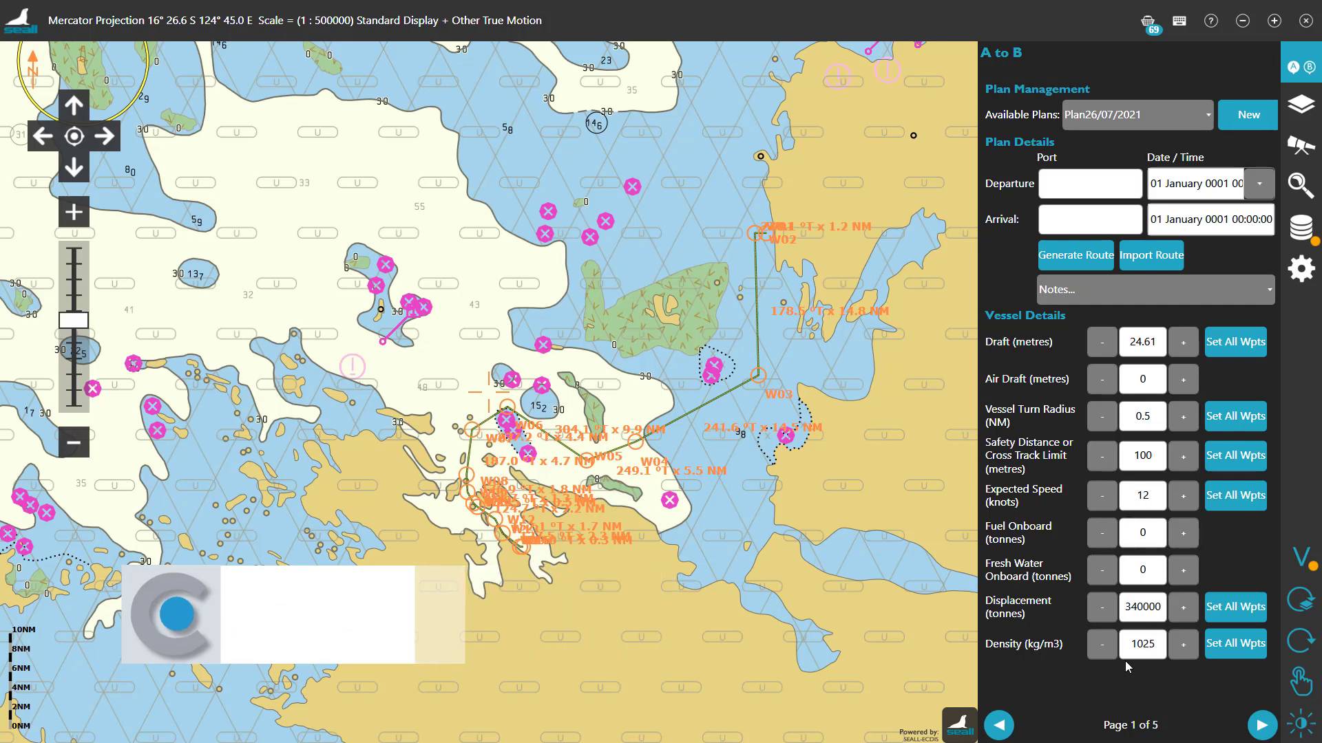
left_click(1235, 424)
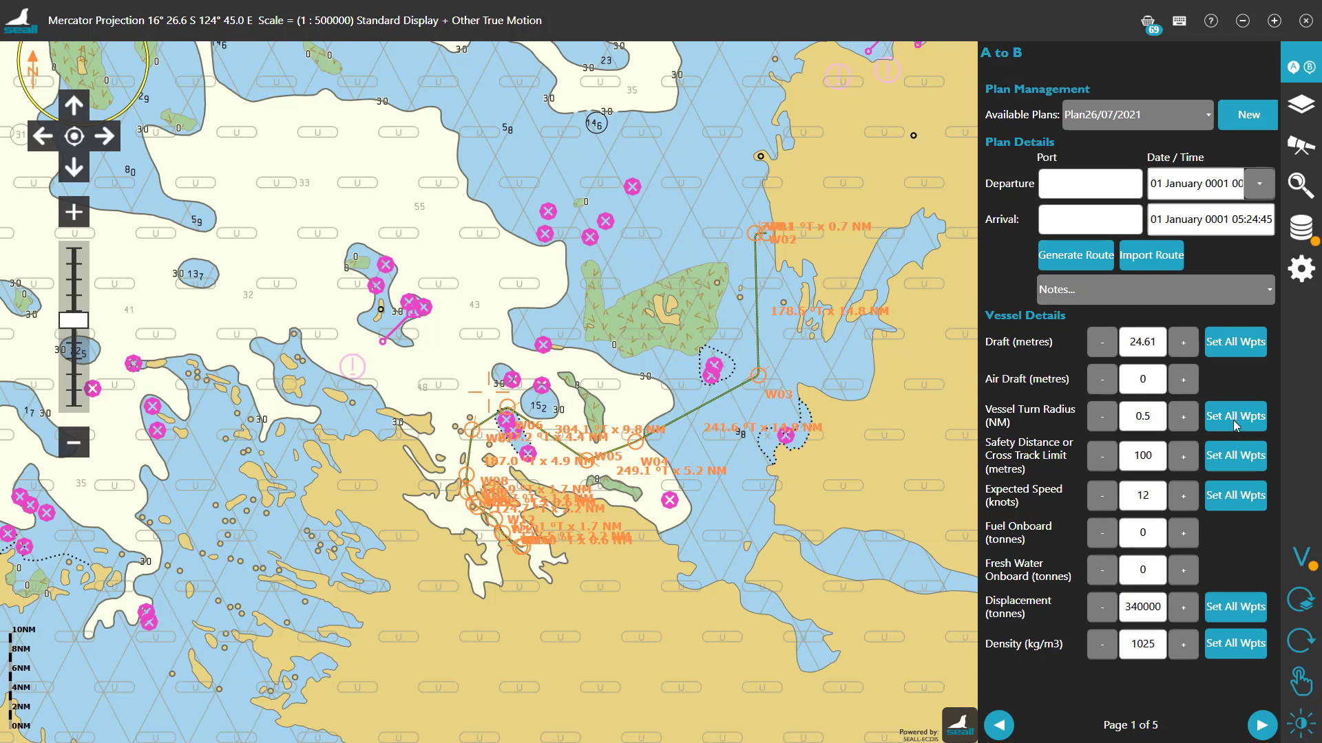
left_click(1142, 570)
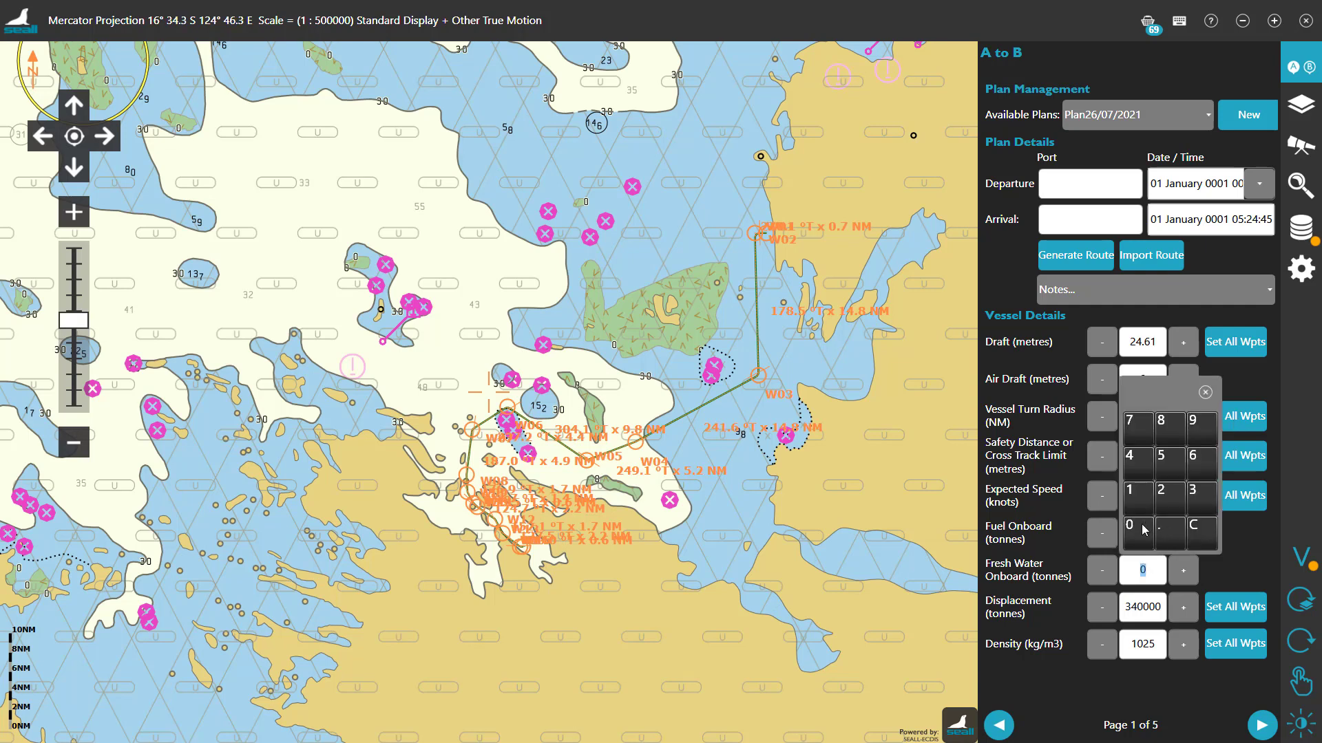
left_click(1205, 392)
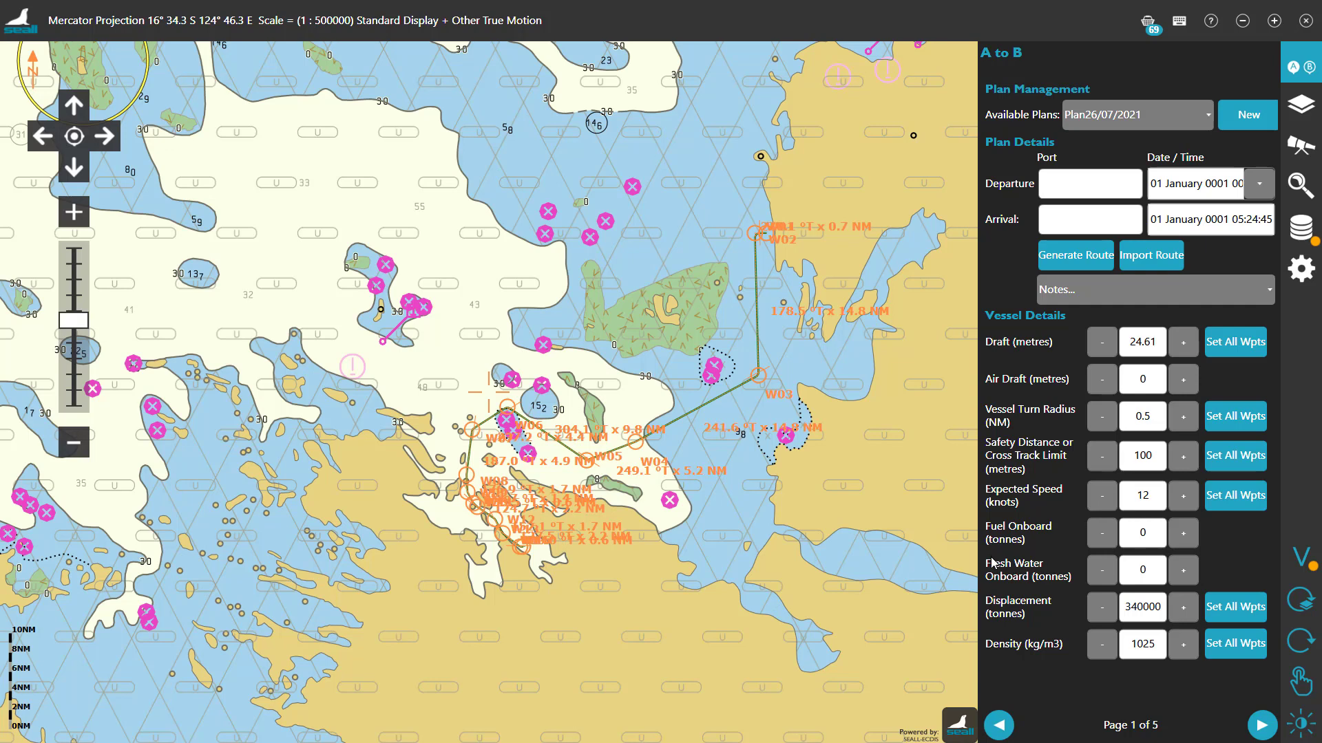
left_click(1298, 556)
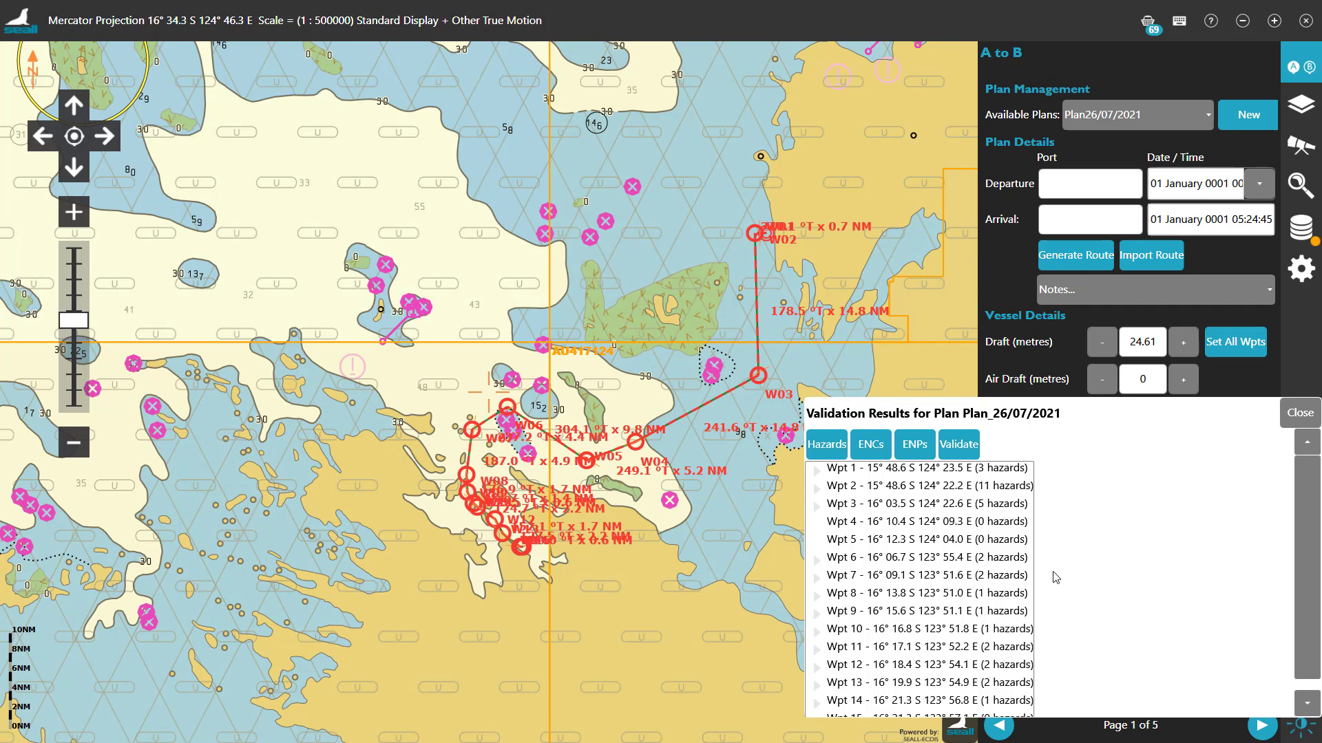
Locate the DEPARE hazards for waypoints 1 and 2 on the chart, then close the validation results
left_click(816, 473)
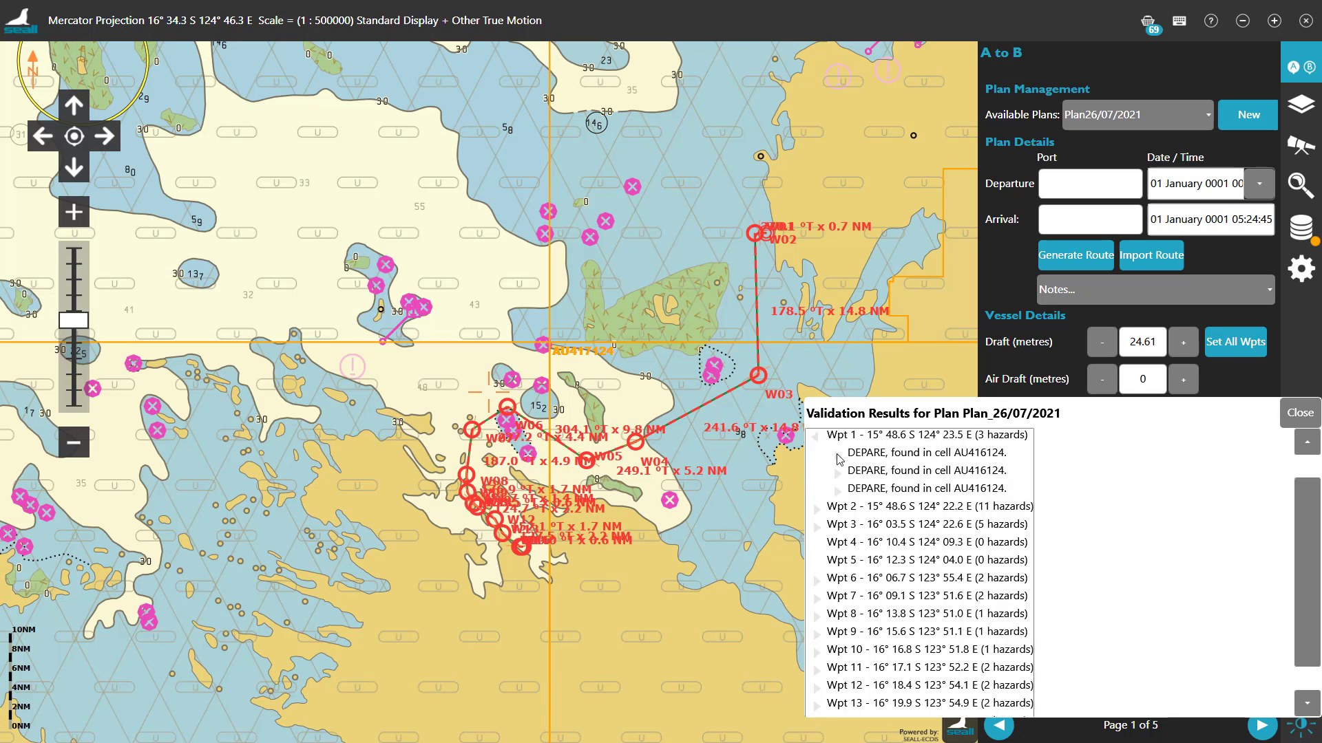
left_click(837, 456)
left_click(921, 498)
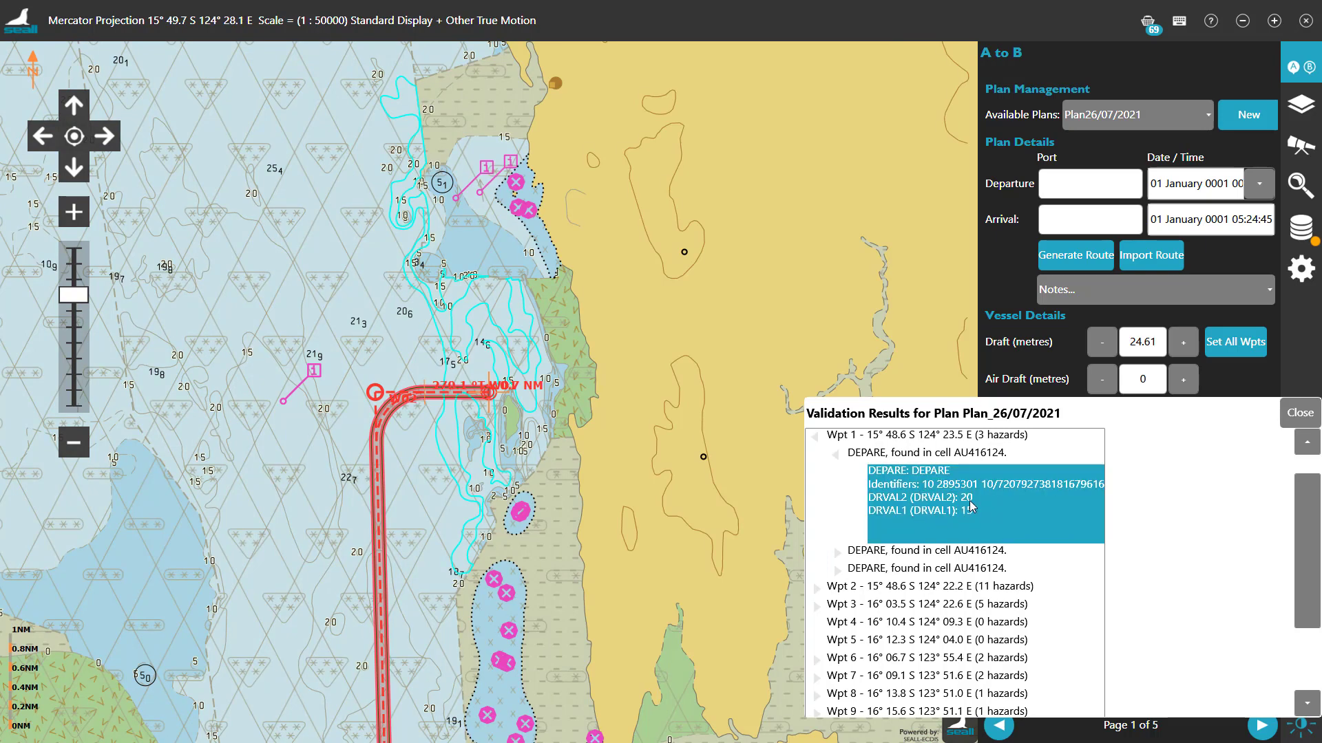
left_click(814, 437)
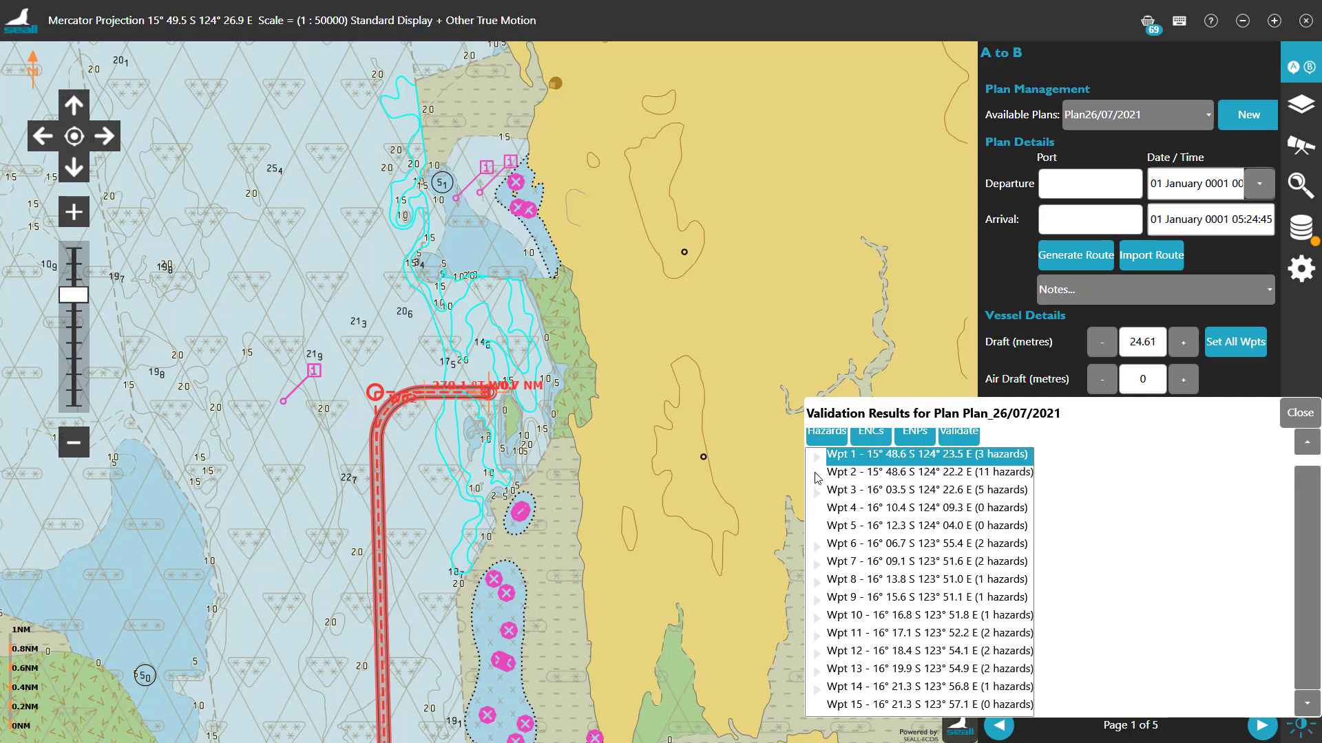
left_click(816, 474)
left_click(839, 508)
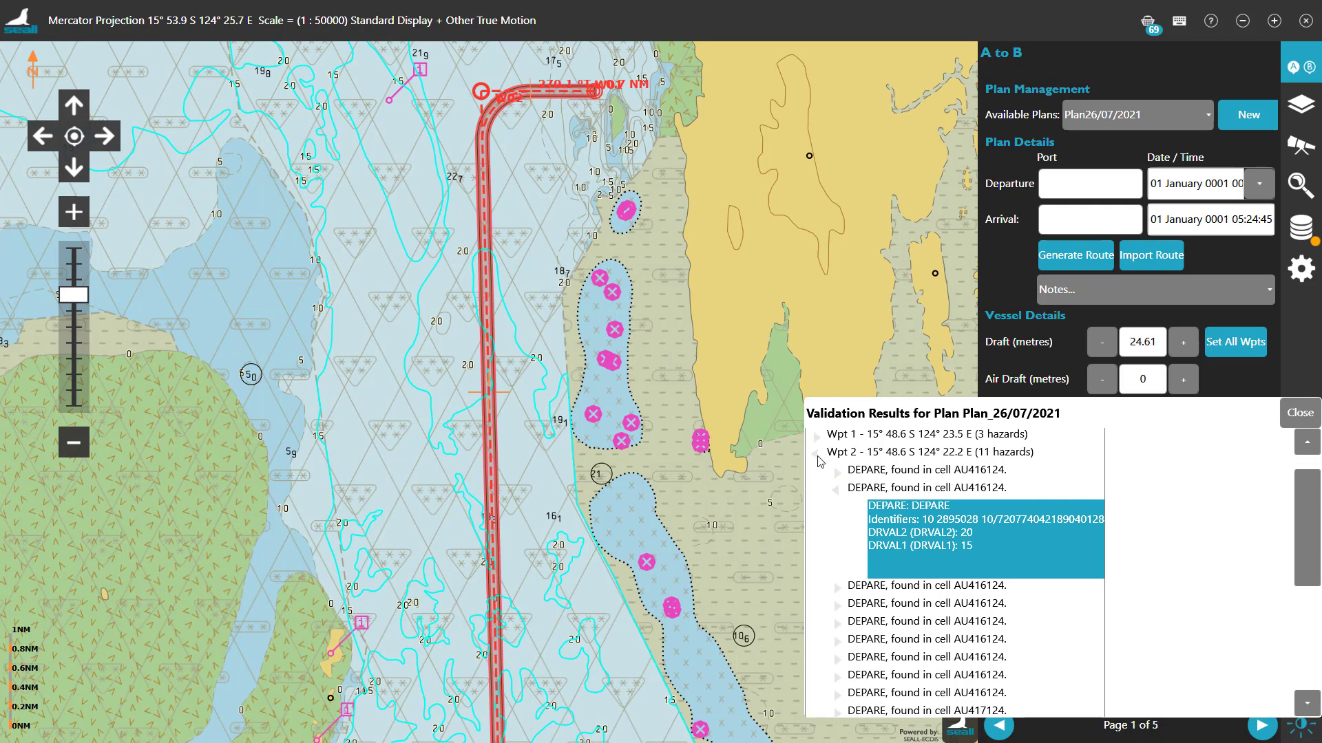
left_click(816, 454)
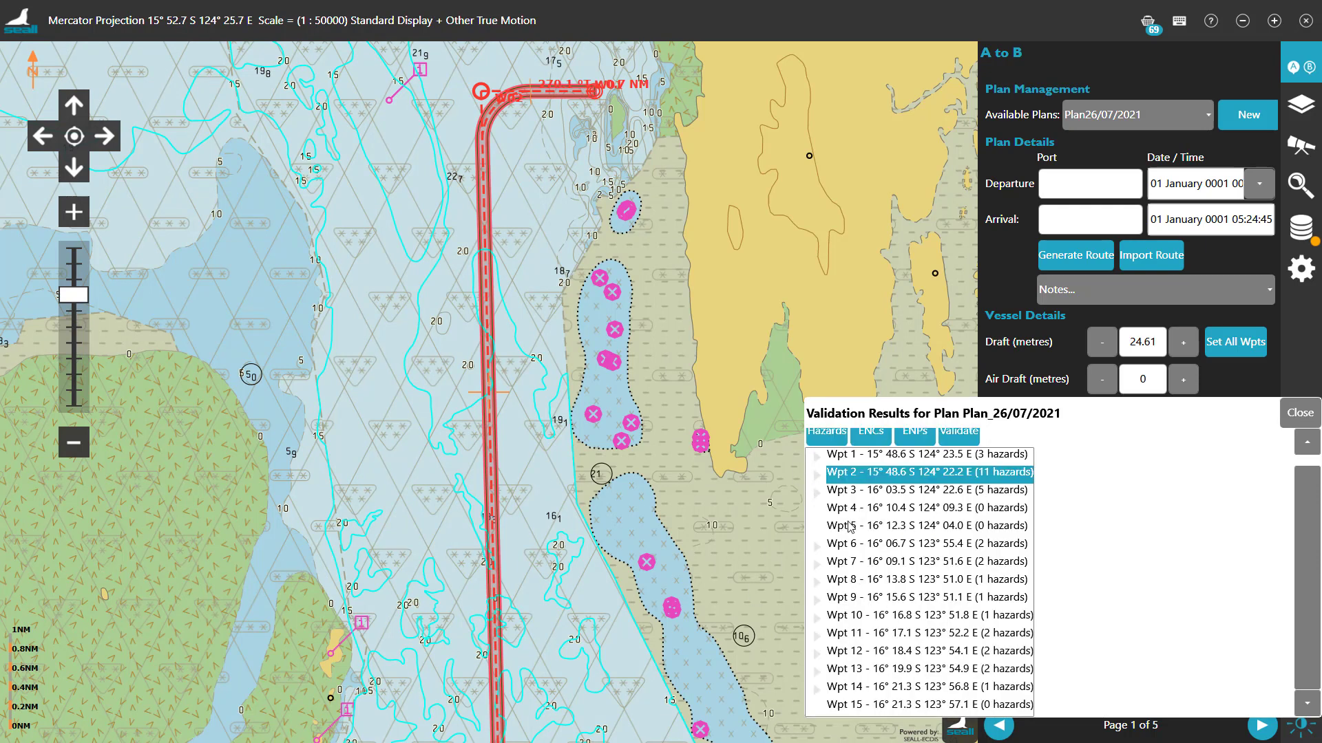
left_click(1298, 415)
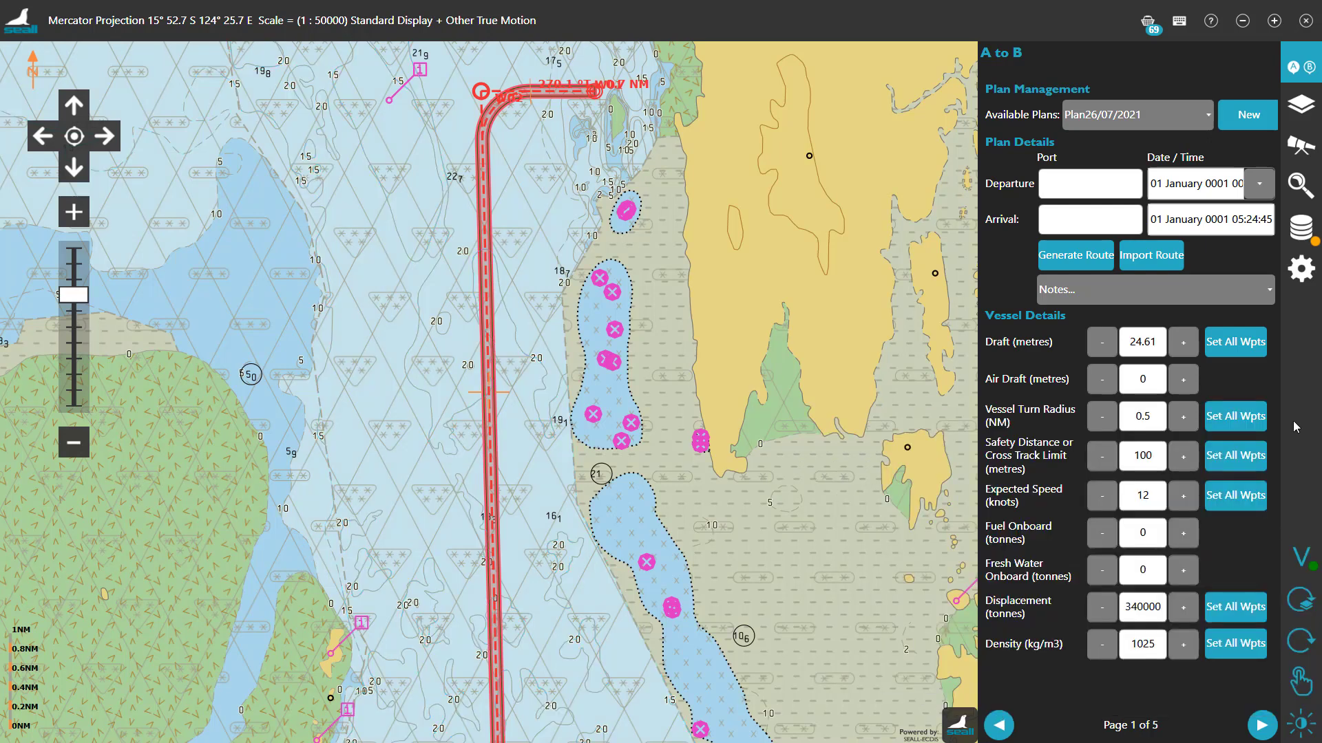
Leave expected speed at 12 knots and zoom the chart out to show the whole route
left_click(1138, 497)
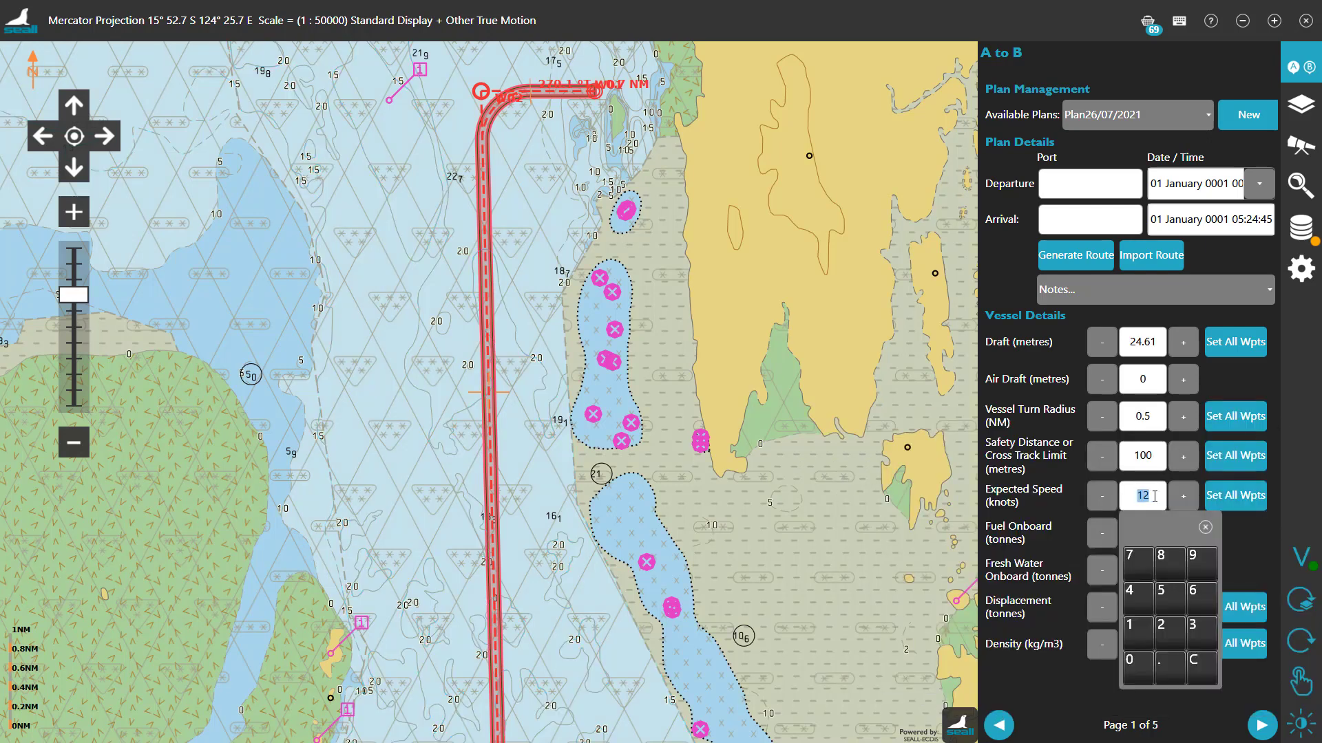
left_click(1068, 504)
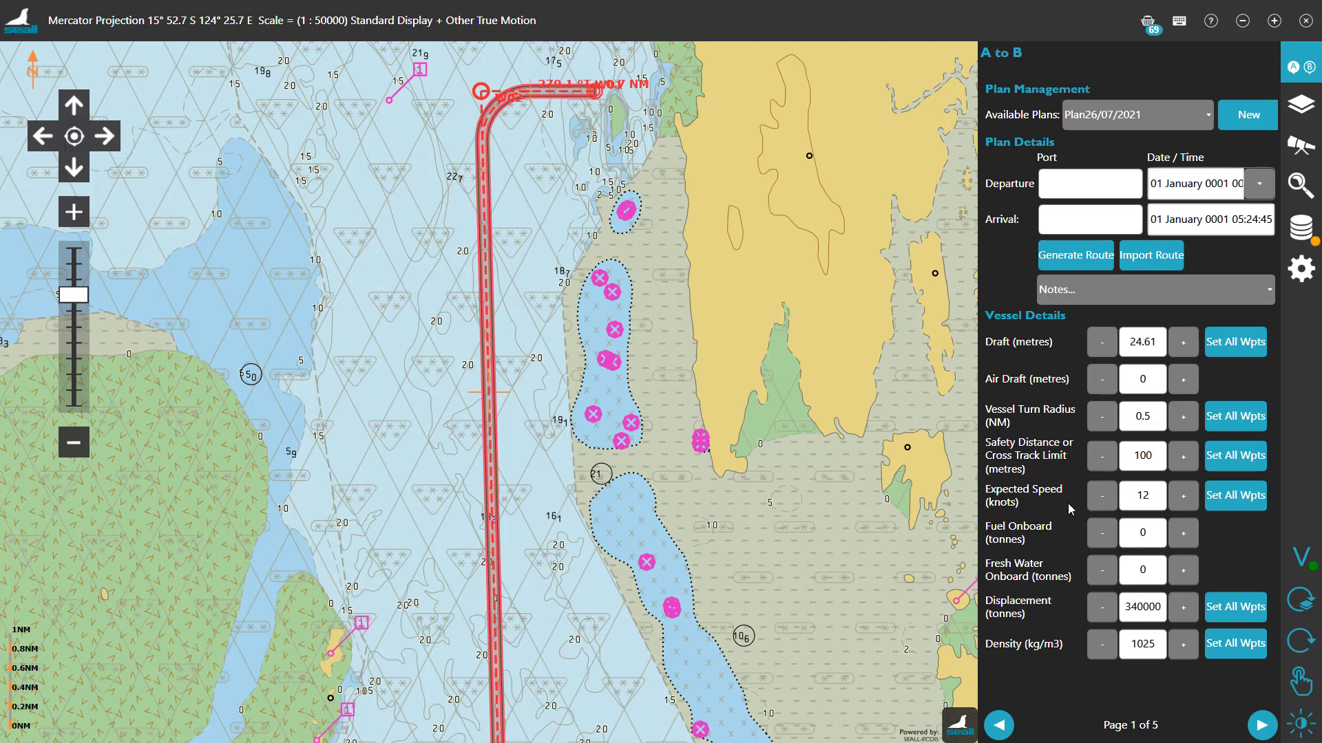
scroll(298, 219, "down", 5)
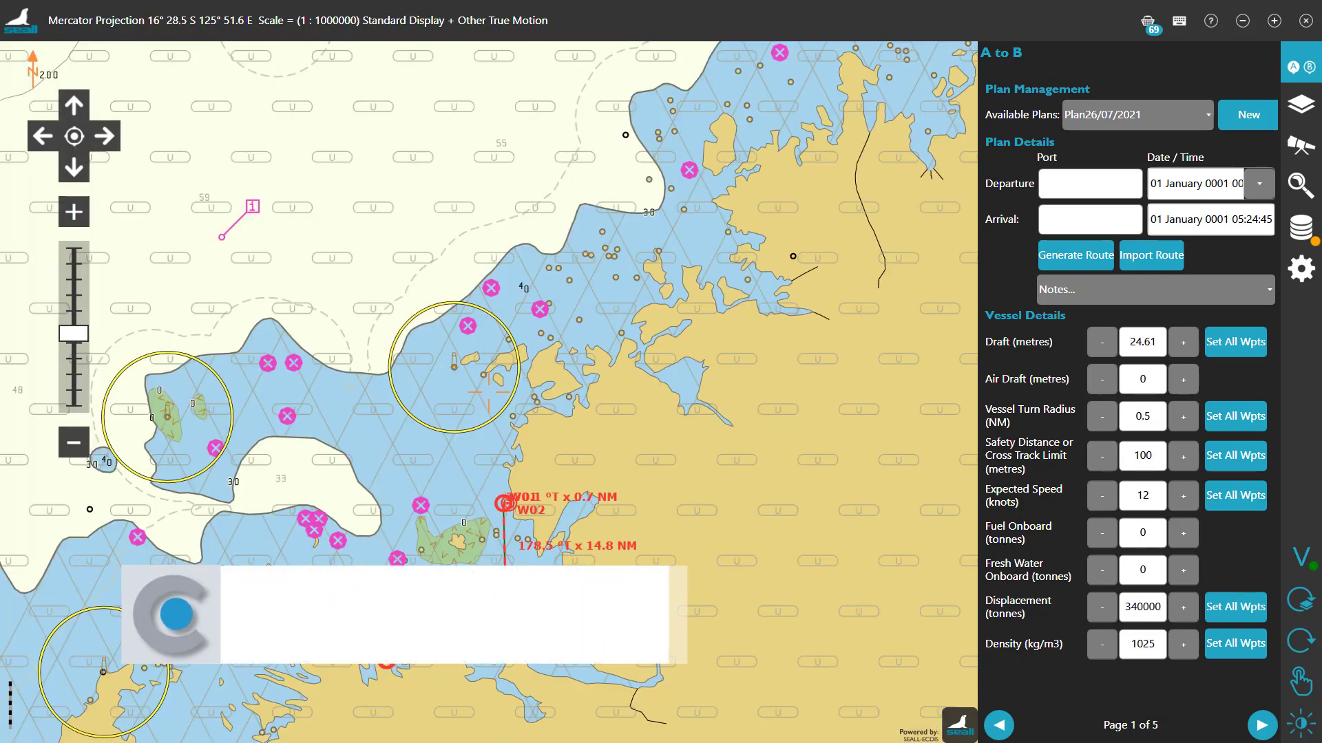
Go to the Route Points table on page 2 of 5 and edit waypoint 4
left_click(1261, 726)
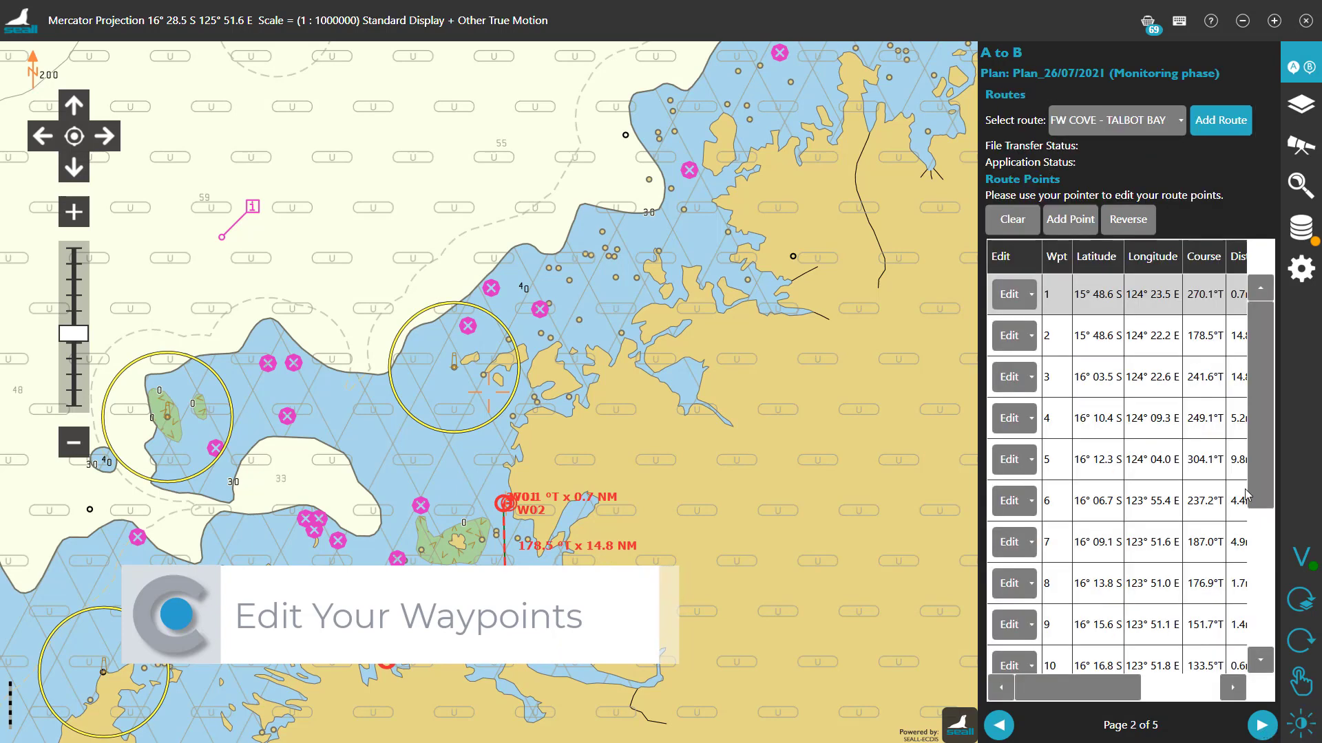
left_click(1009, 419)
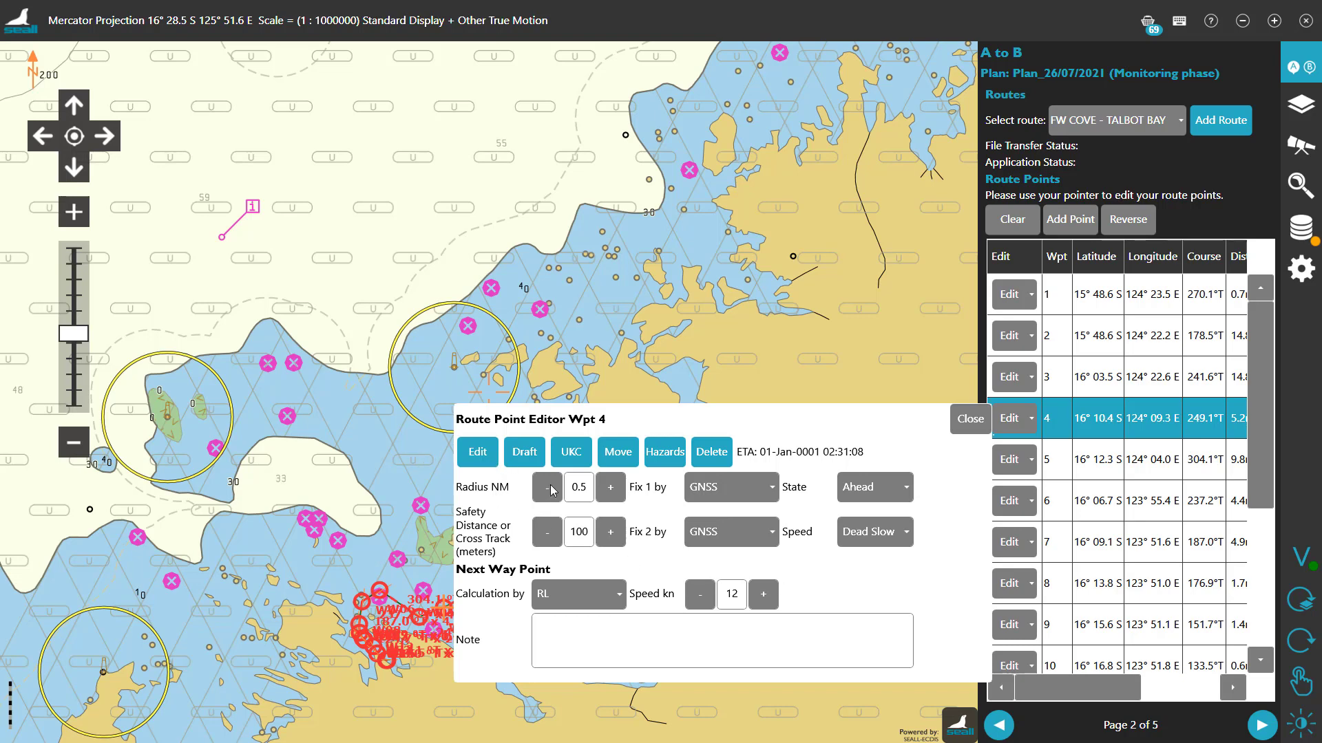
Reduce waypoint 4's next-leg speed from 12 to 3 knots
left_click(725, 594)
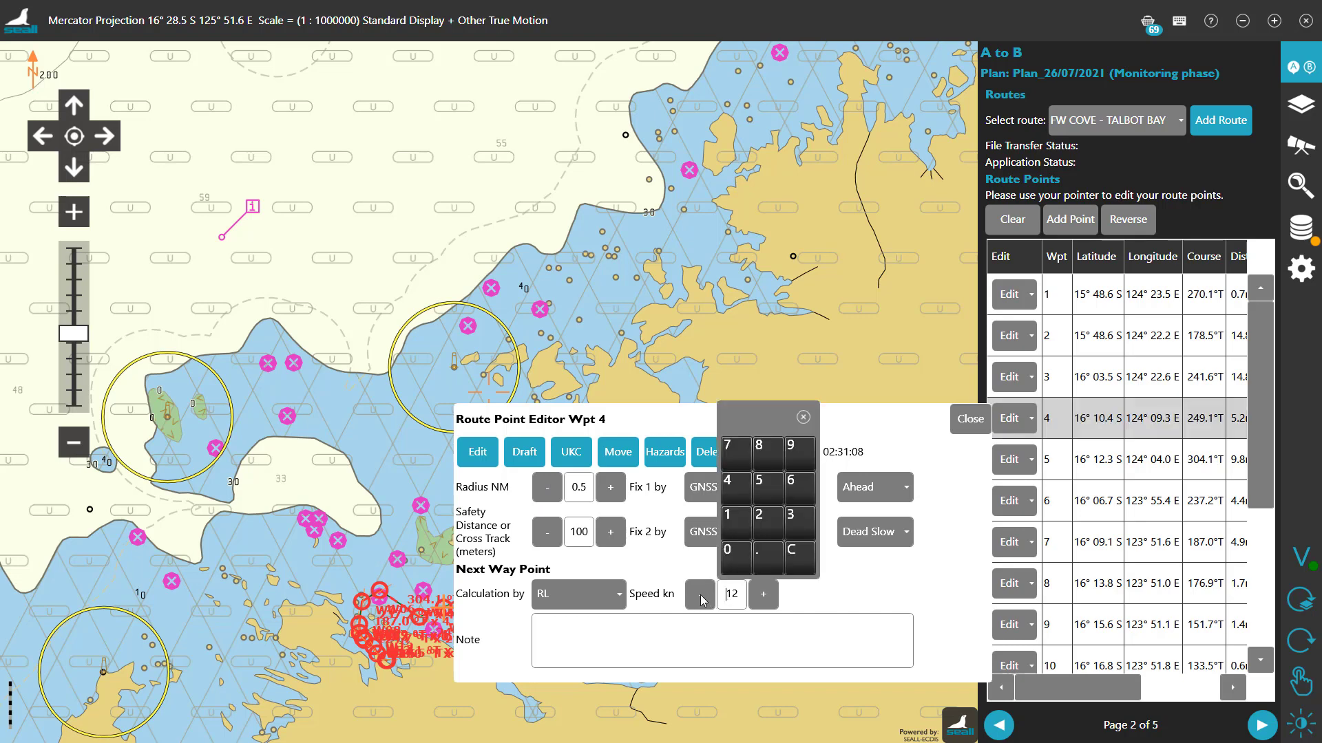
left_click(701, 596)
left_click(700, 596)
left_click(701, 596)
left_click(700, 597)
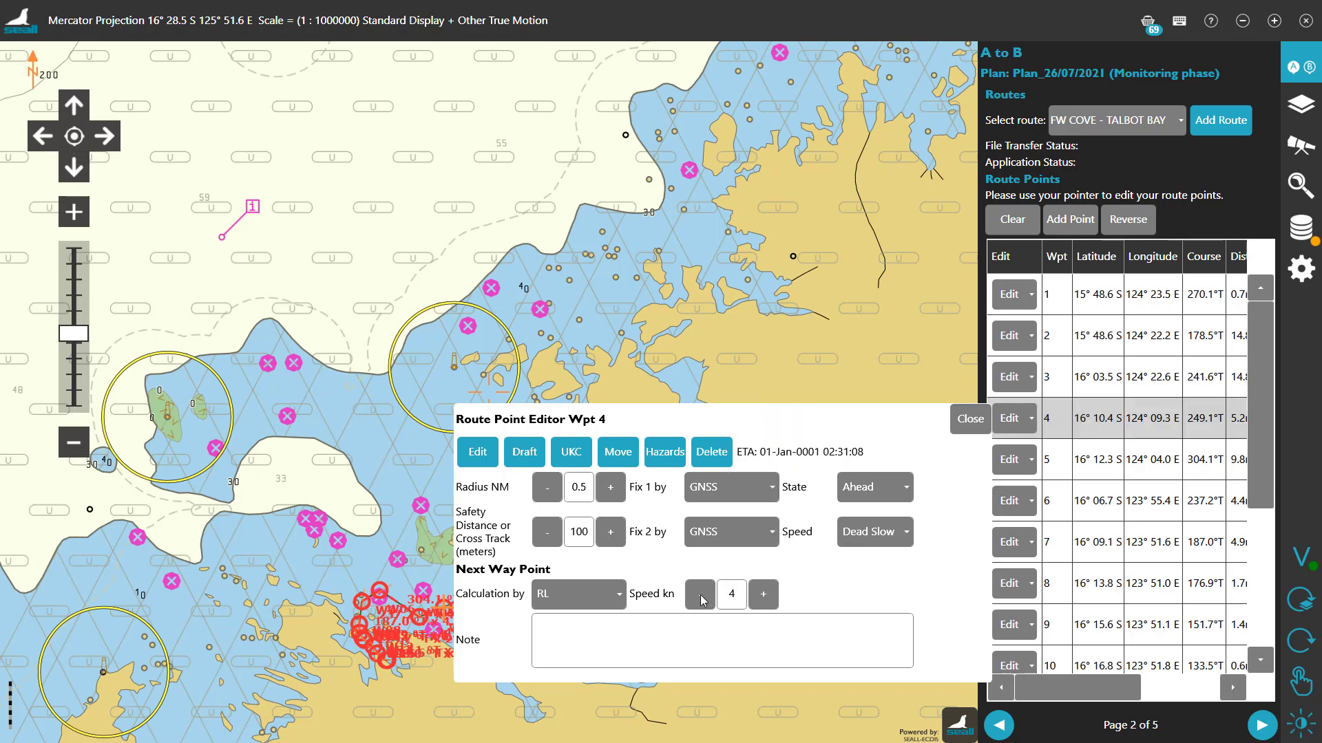
left_click(582, 451)
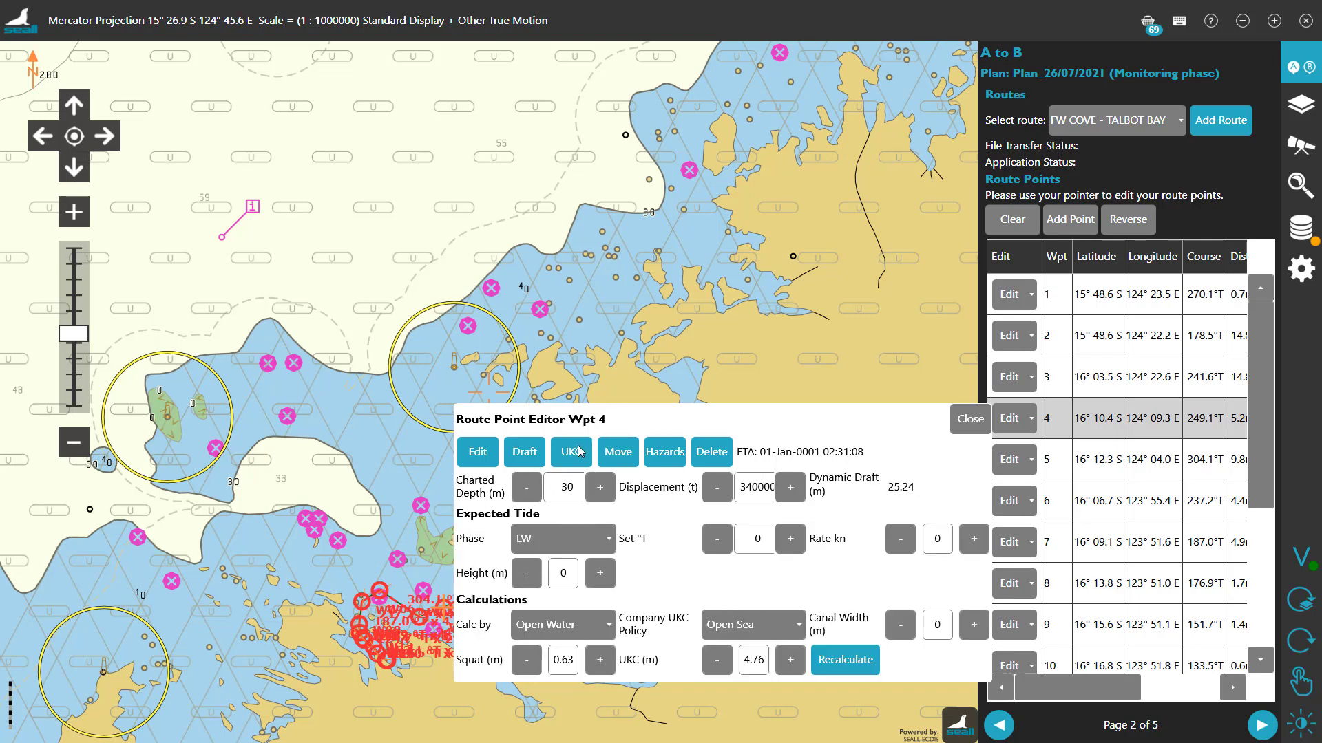
Recalculate waypoint 4's UKC to 5.35 m with 0.04 m squat and view its draft details
left_click(834, 661)
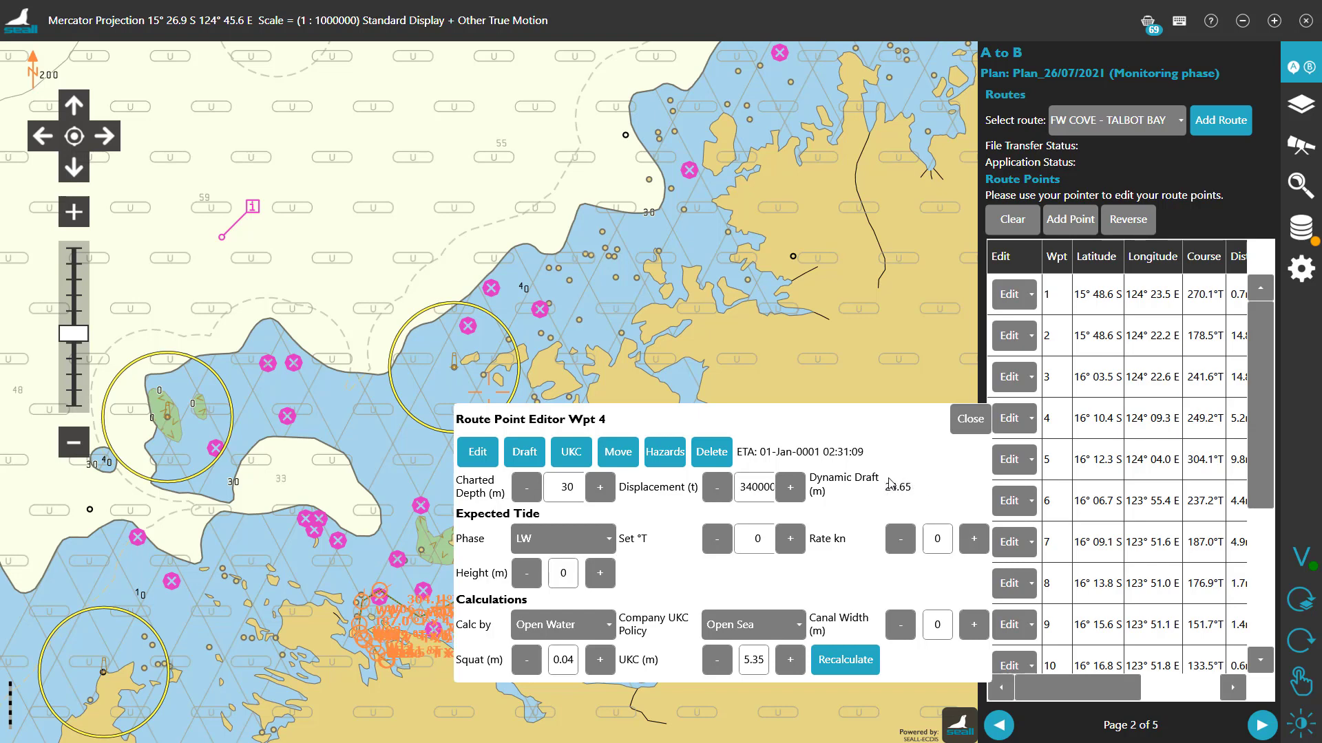
left_click(536, 449)
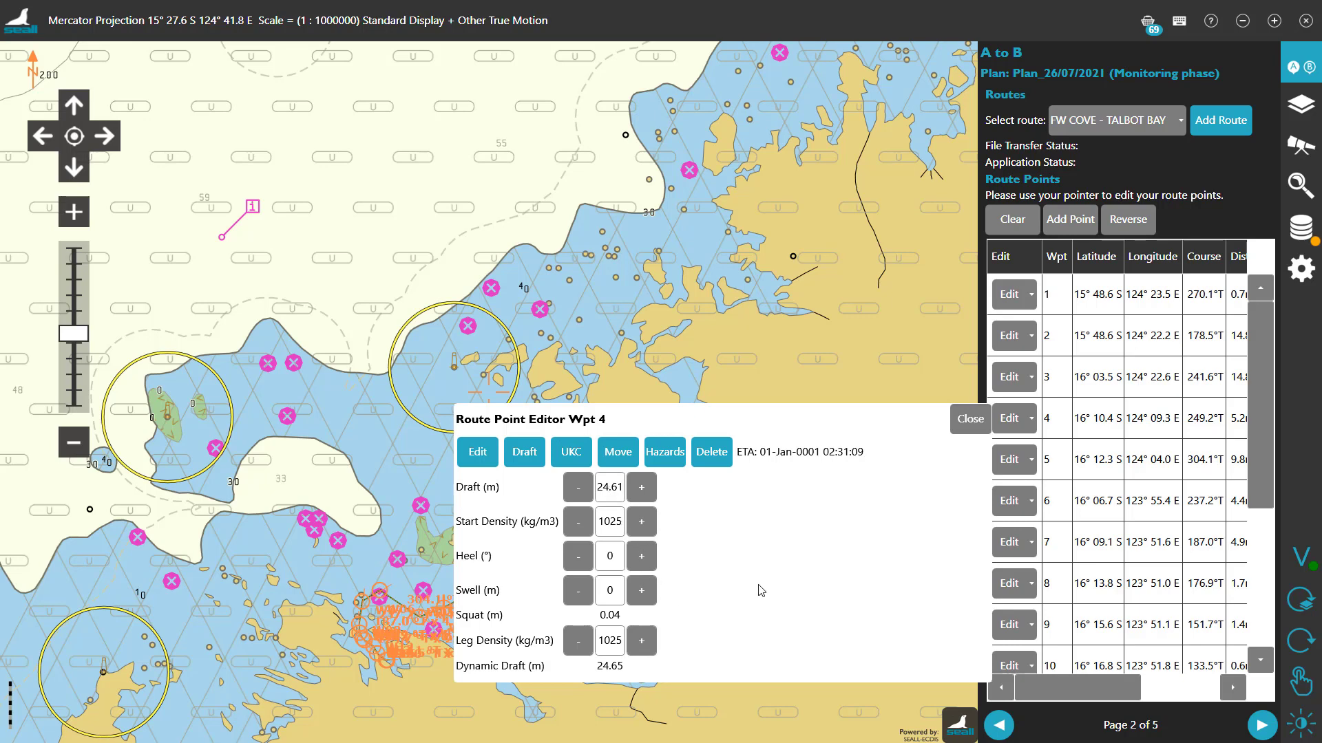
Try a 1-degree heel, reset it to 0, and return to waypoint 4's UKC calculations
left_click(641, 557)
left_click(576, 559)
left_click(585, 467)
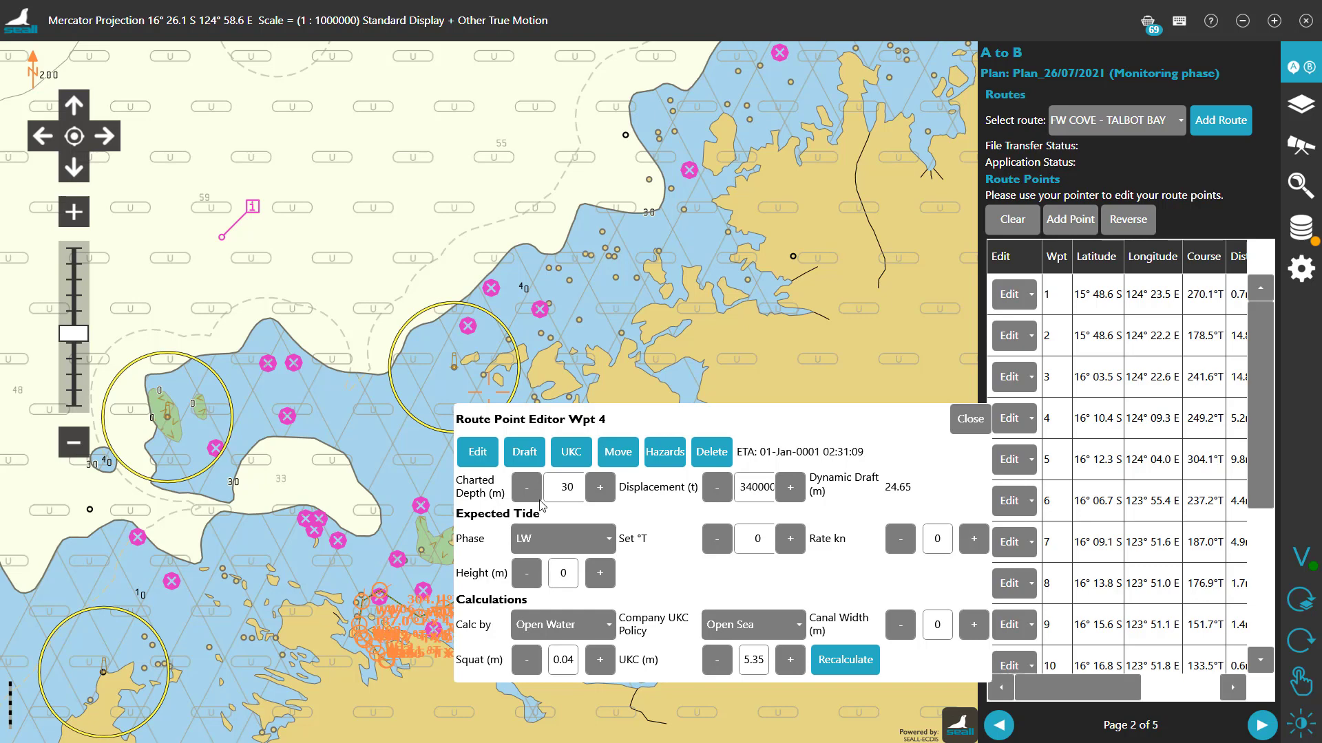
Keep 30 m charted depth, Open Water calculation and Open Sea policy, then close waypoint 4's editor
left_click(561, 488)
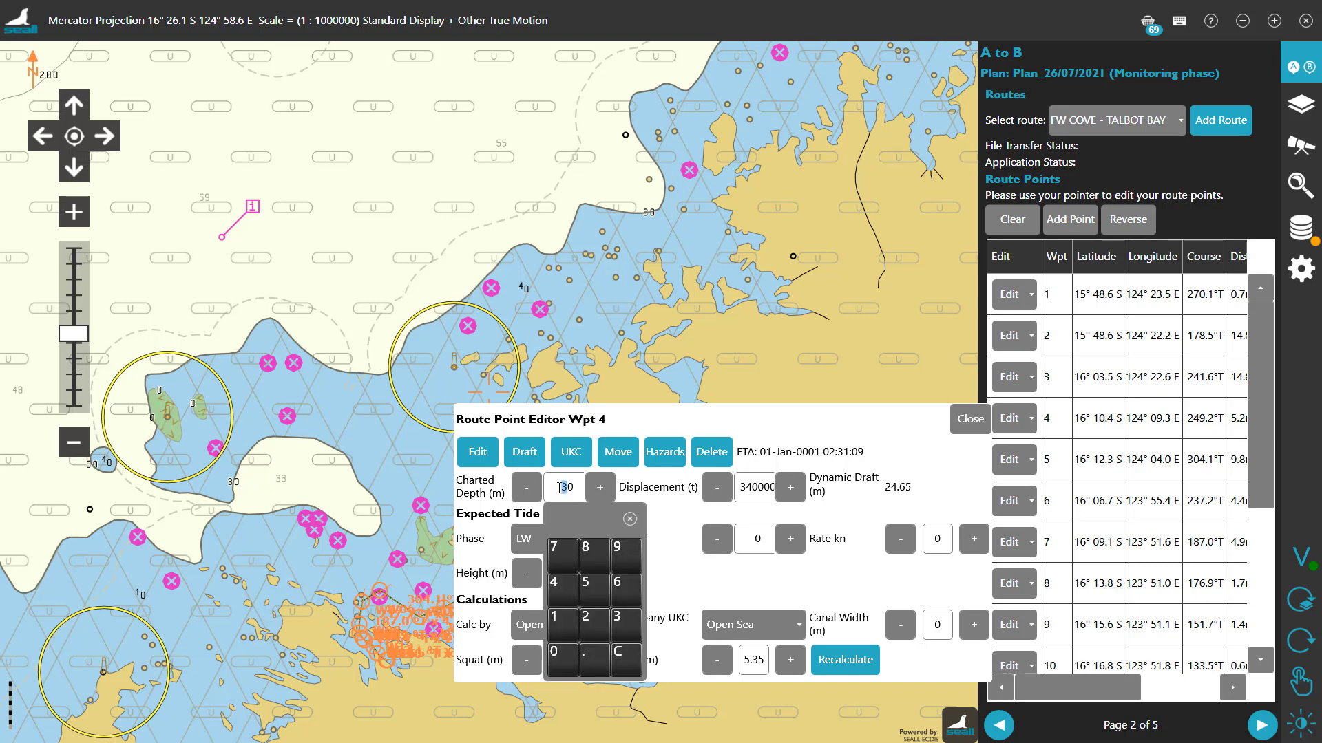
left_click(677, 560)
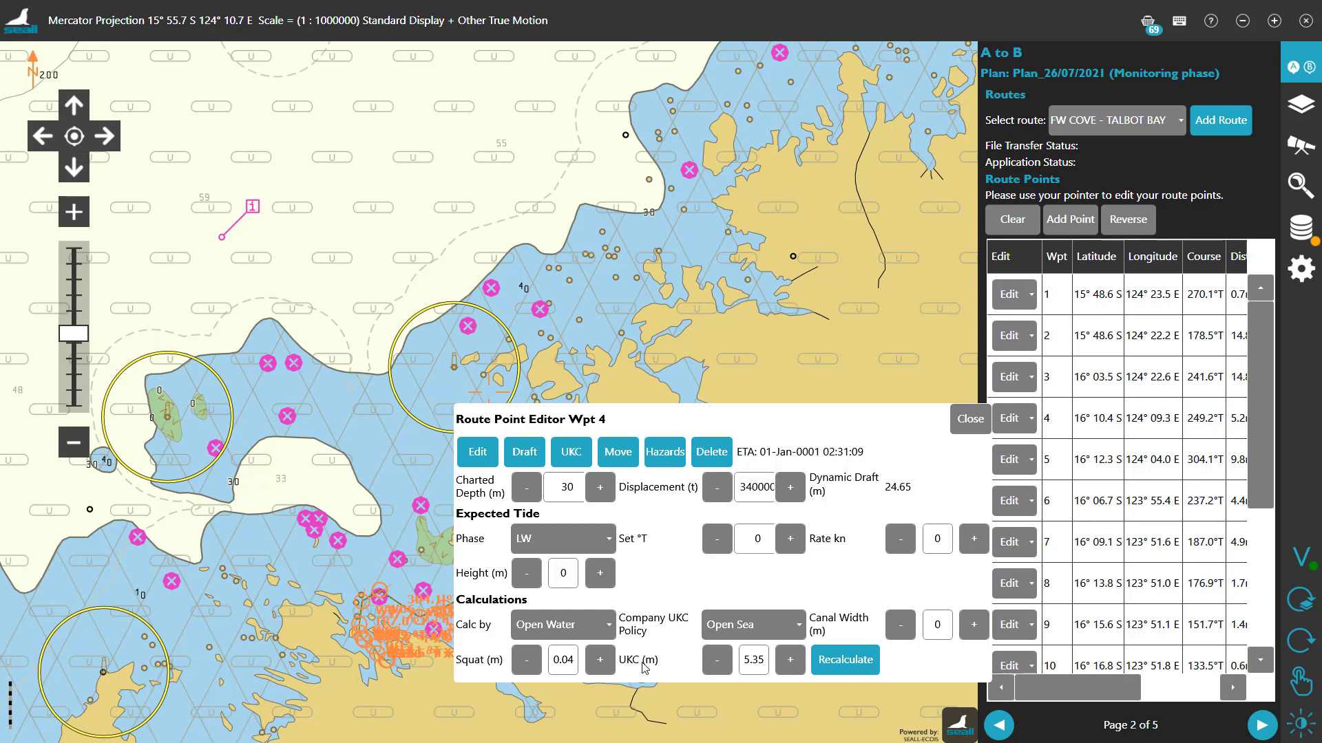
left_click(592, 624)
left_click(732, 639)
left_click(742, 630)
left_click(802, 611)
left_click(977, 430)
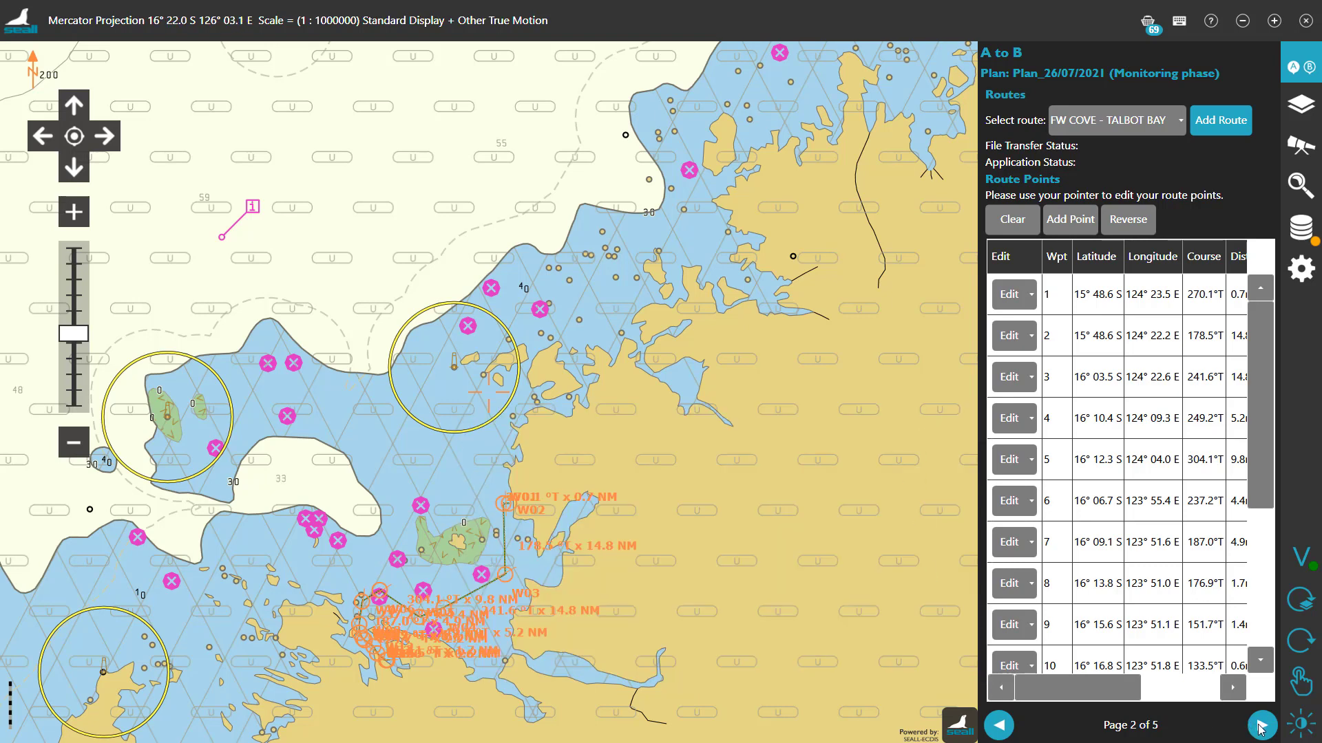
Review the hazards at waypoint 14, a pearl culture farm, then advance to the Planning phase checklist
left_click(1260, 726)
left_click(1261, 727)
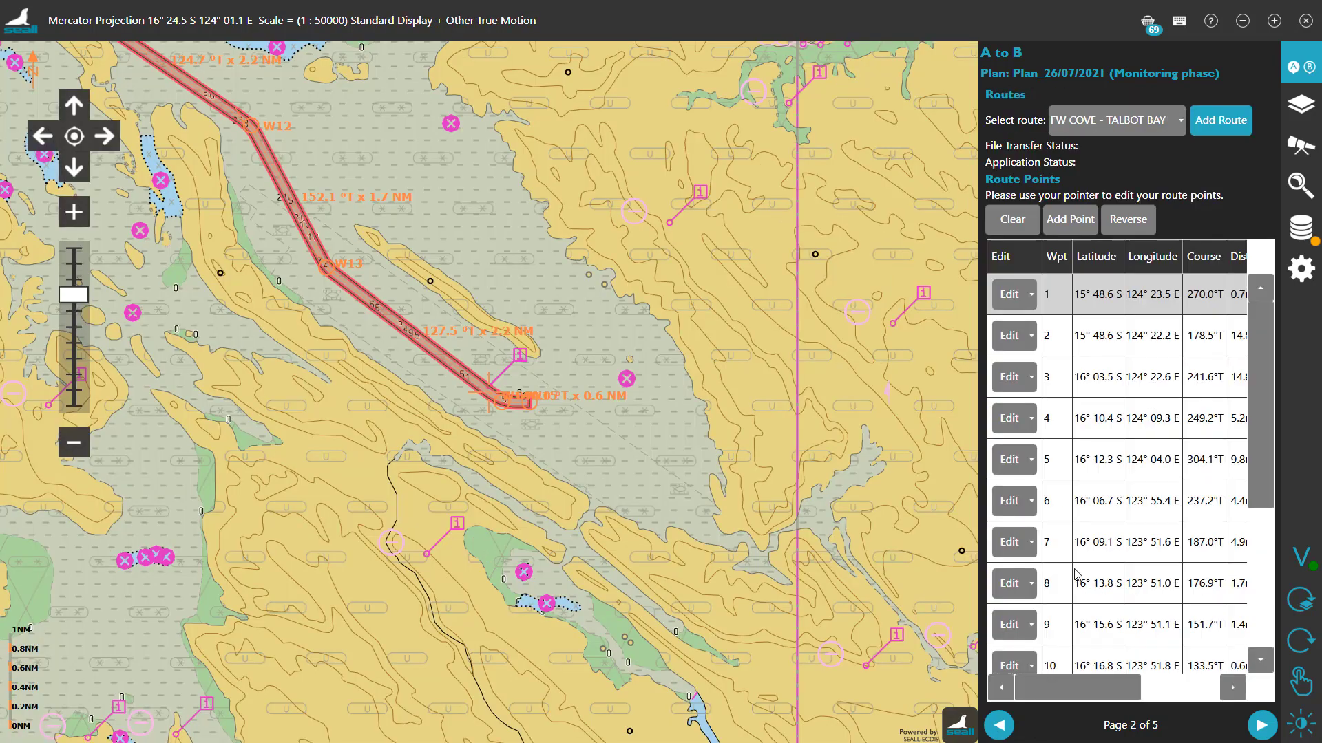
scroll(1052, 619, "down", 3)
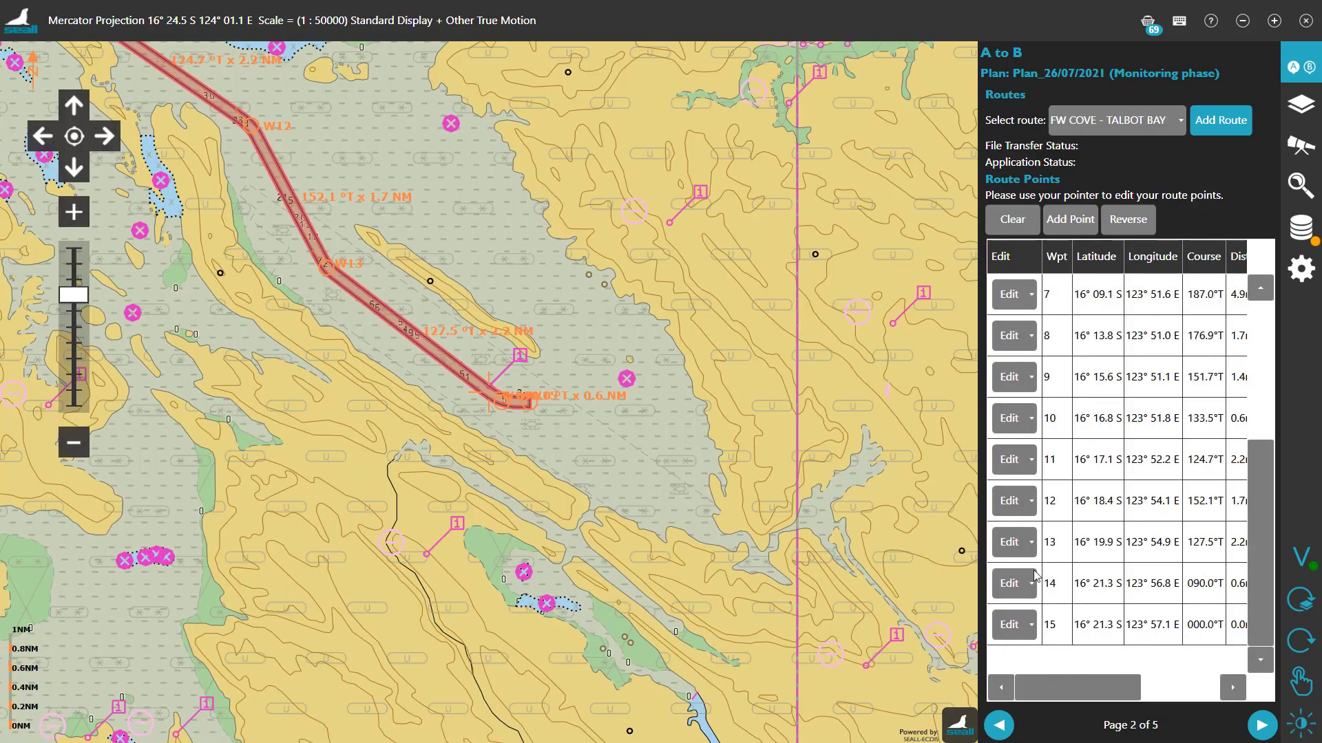
left_click(1013, 585)
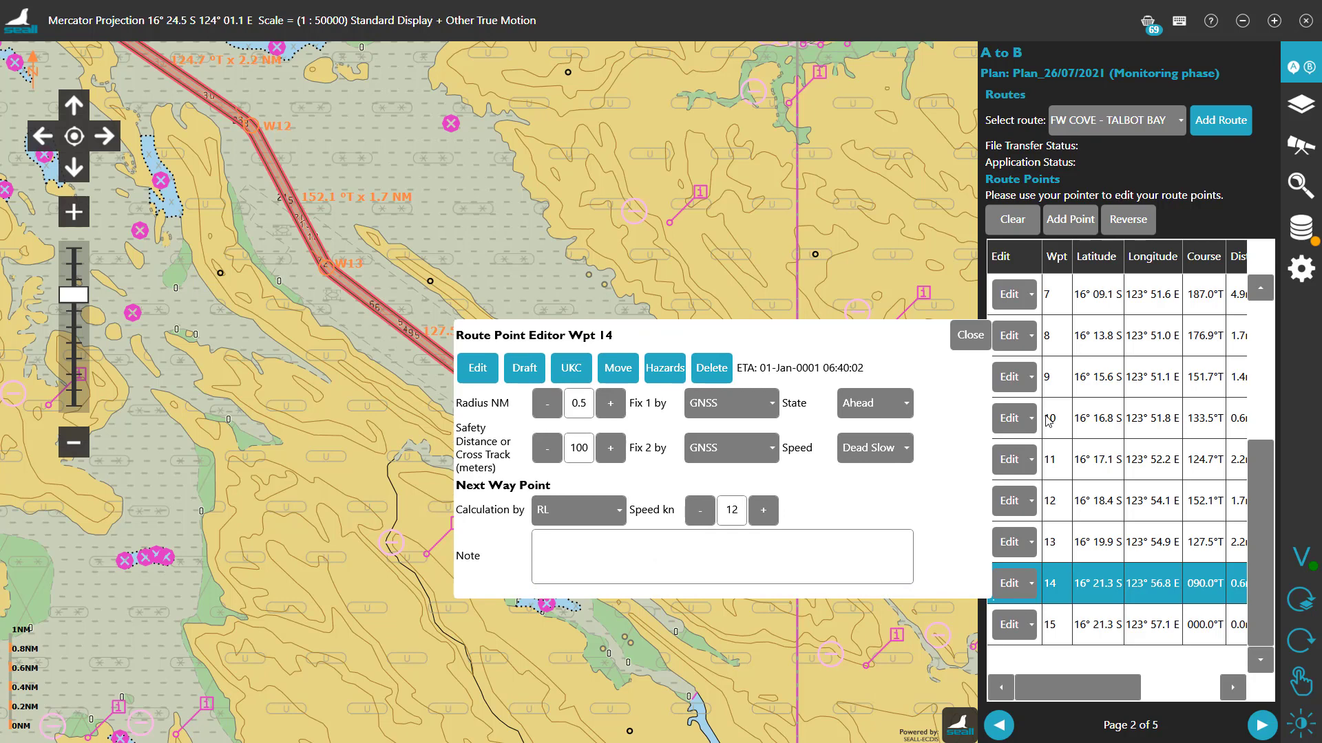
left_click(677, 374)
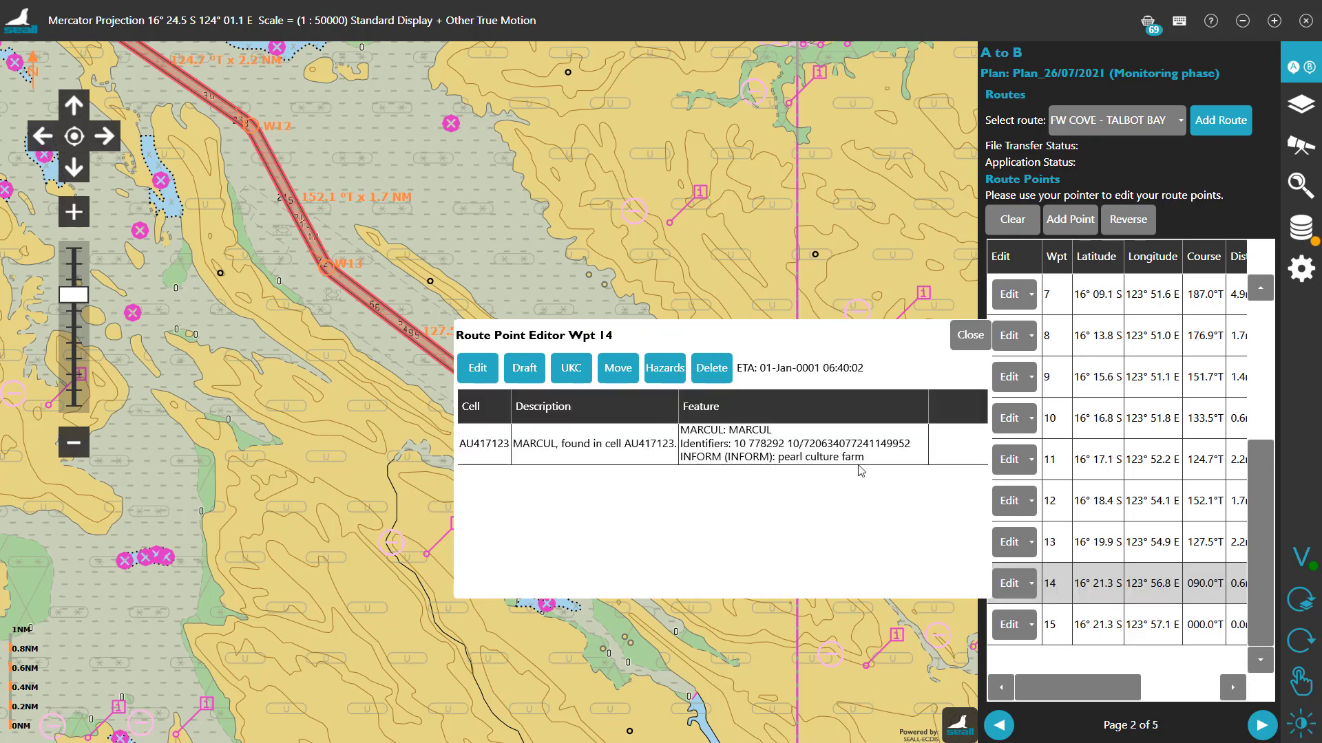
left_click(964, 338)
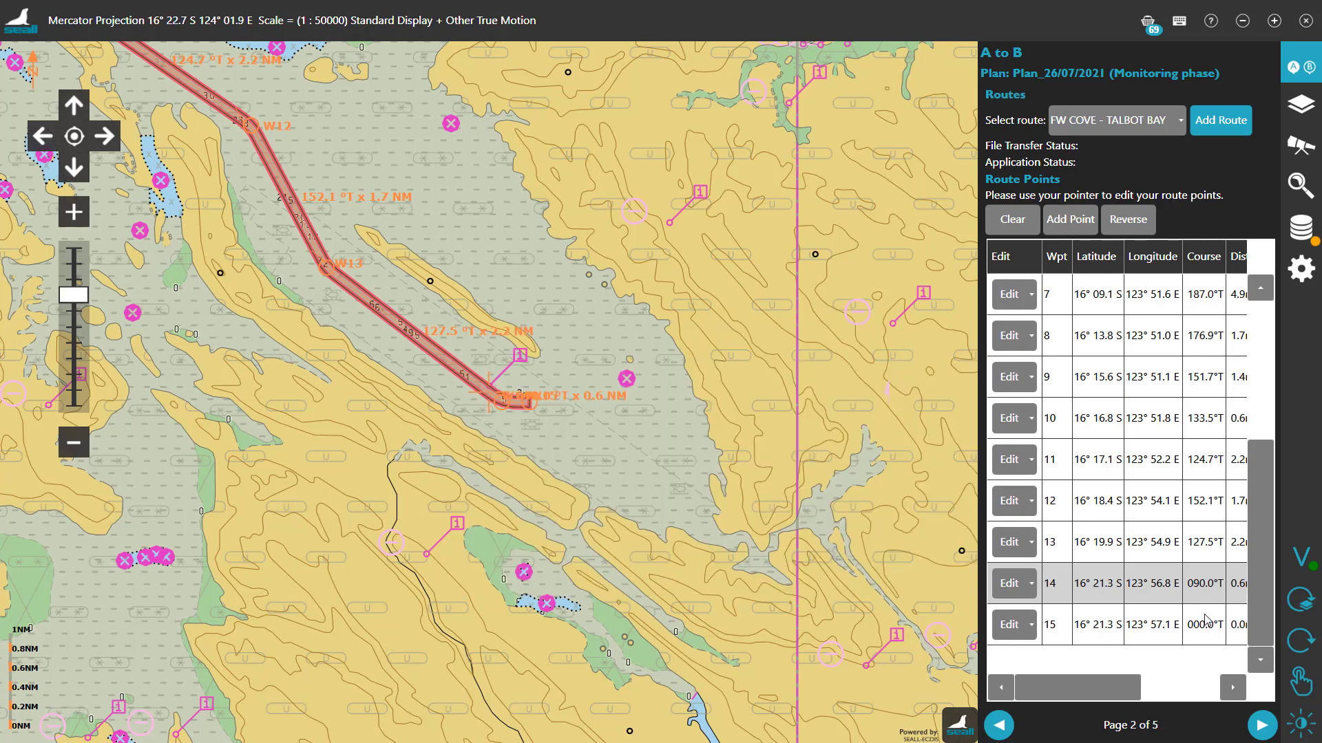
left_click(1261, 726)
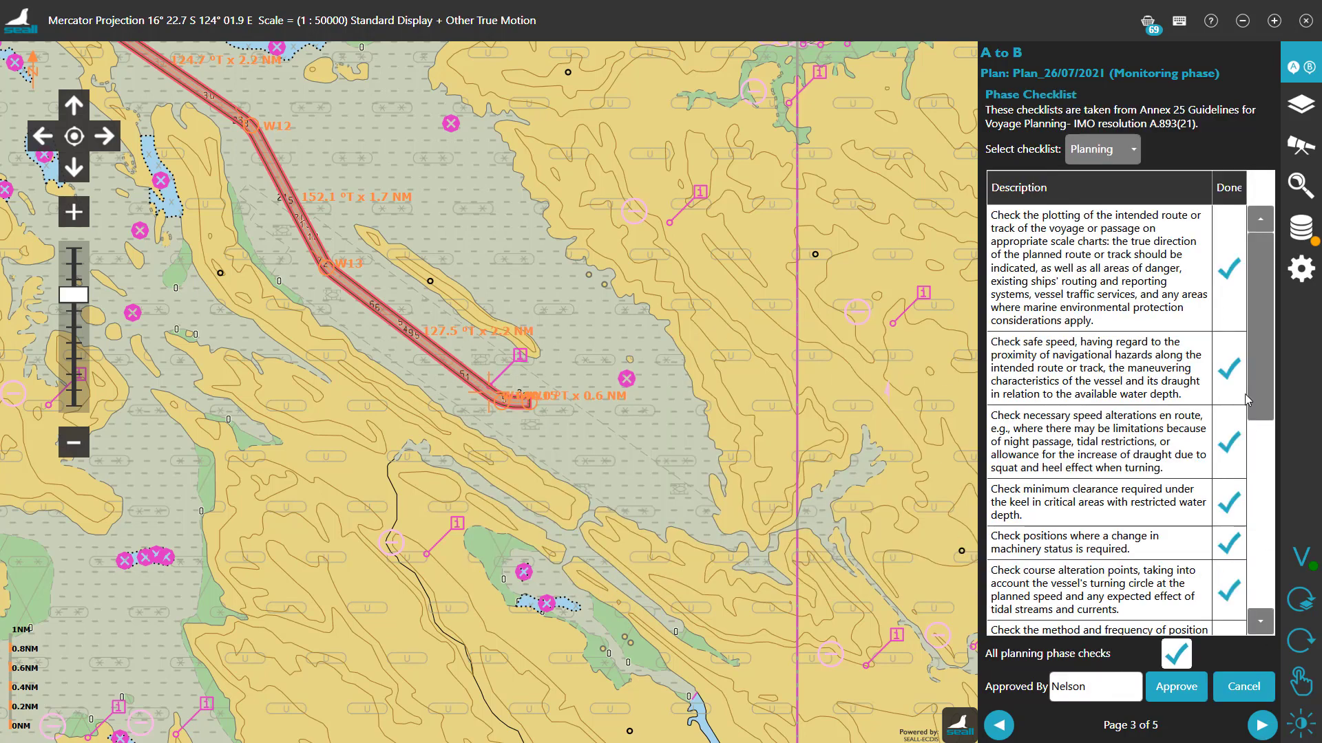
Ensure every Planning phase check, including the safe speed check, is ticked as done
scroll(1257, 337, "down", 5)
scroll(1256, 338, "up", 5)
left_click(1229, 269)
left_click(1230, 360)
left_click(1238, 303)
left_click(1231, 358)
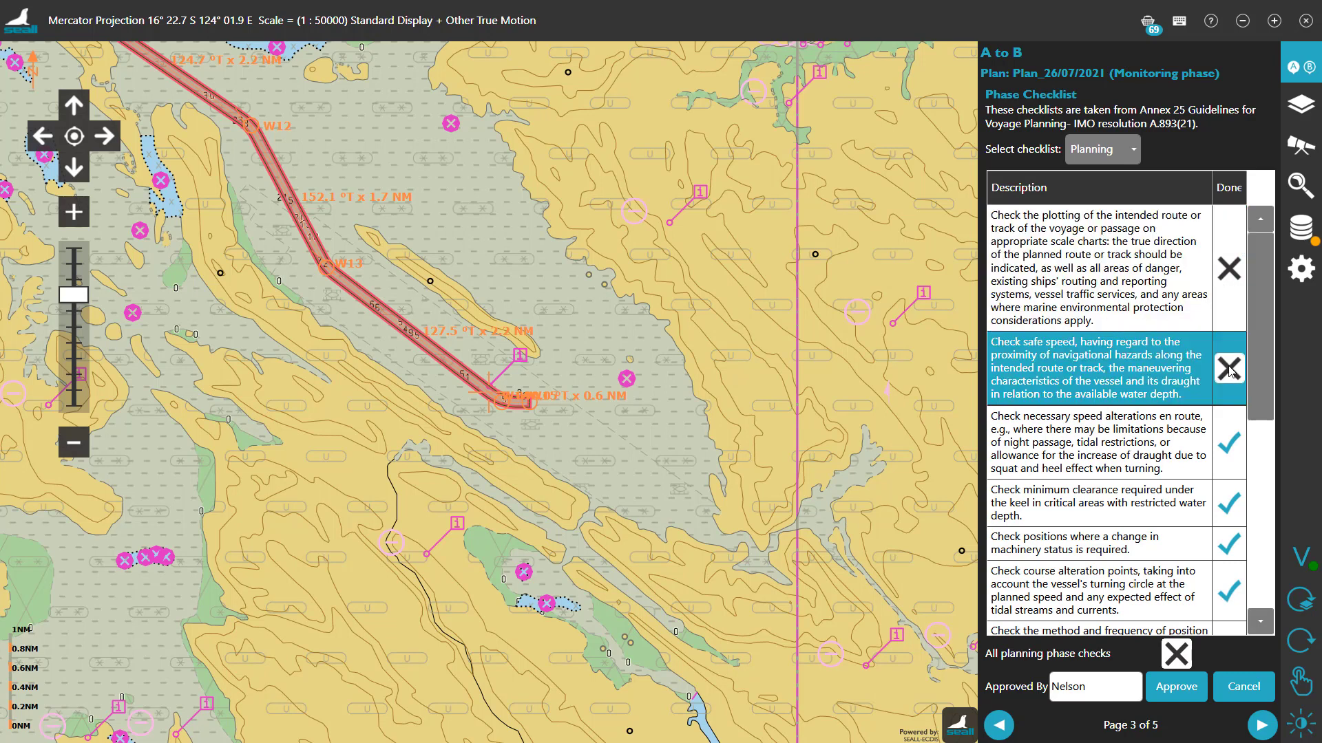
left_click(1226, 285)
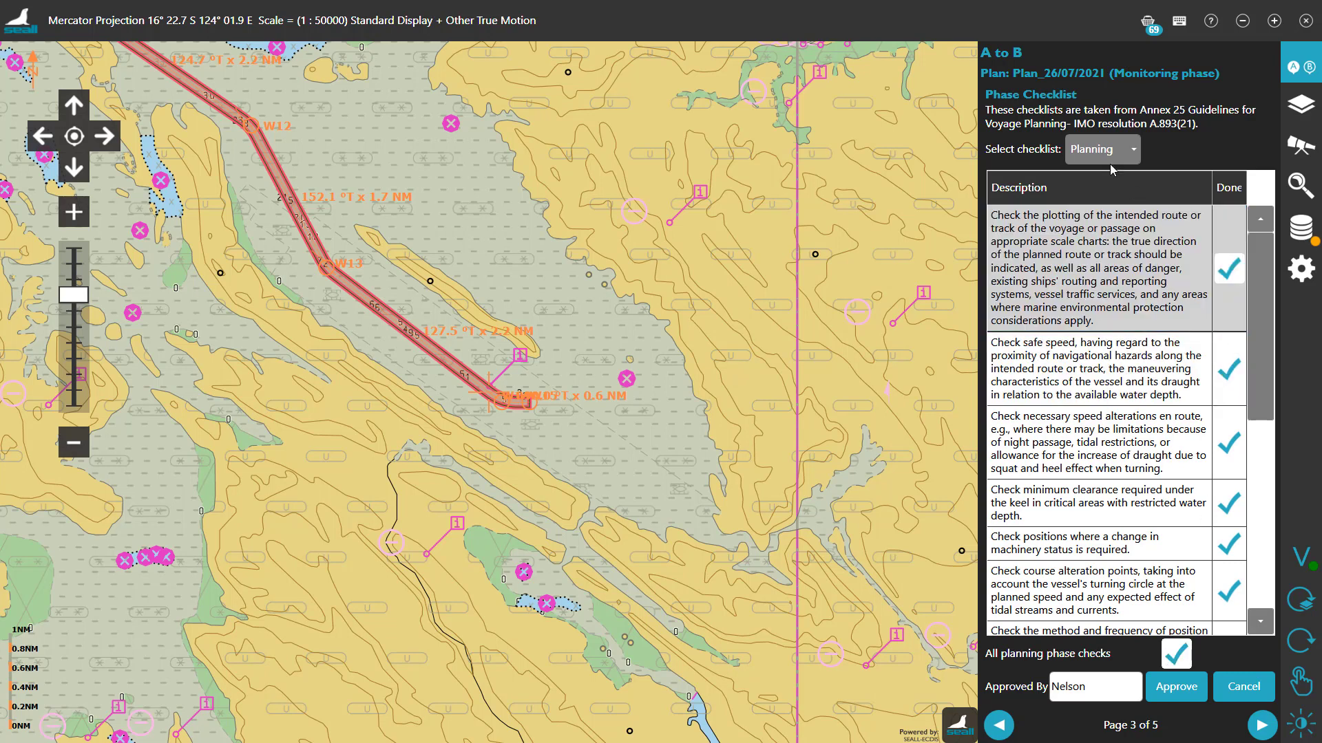
Review the Appraisal checklist, then advance to the Report options page
left_click(1108, 157)
left_click(1093, 180)
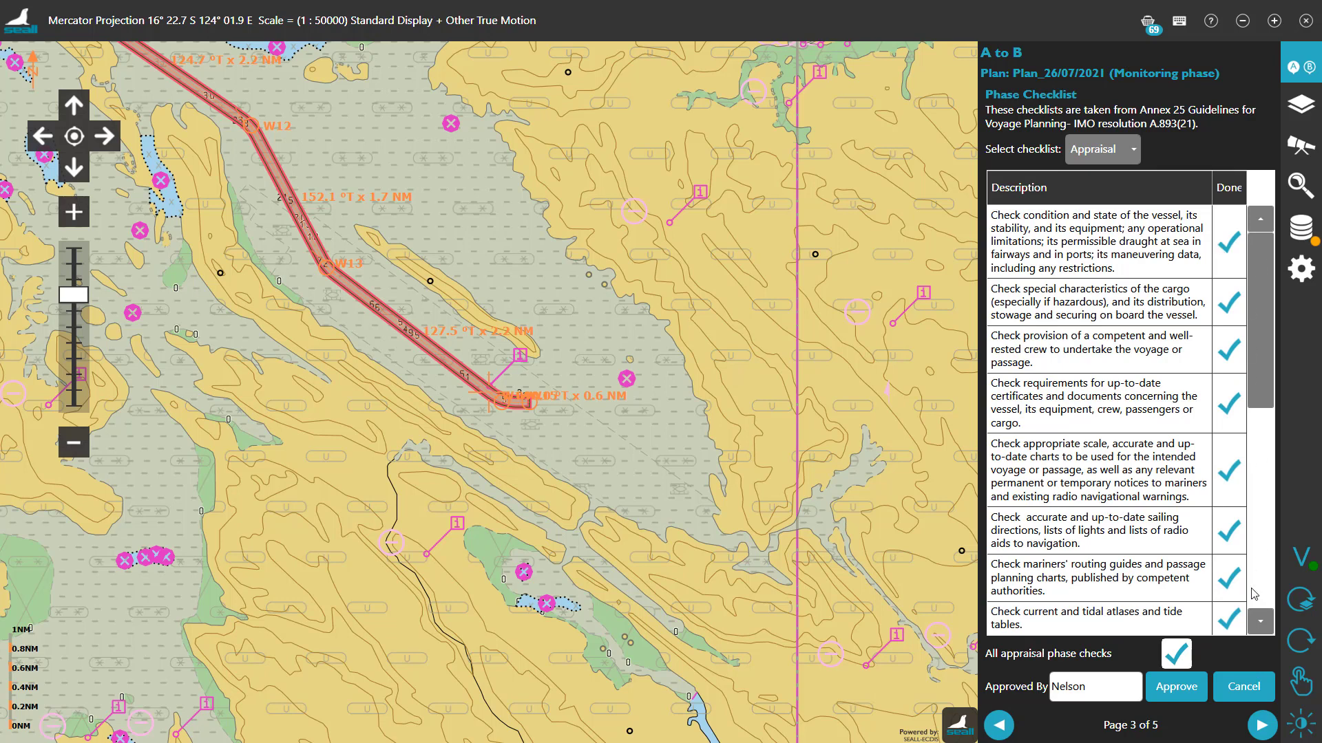
left_click(1260, 728)
left_click(1260, 728)
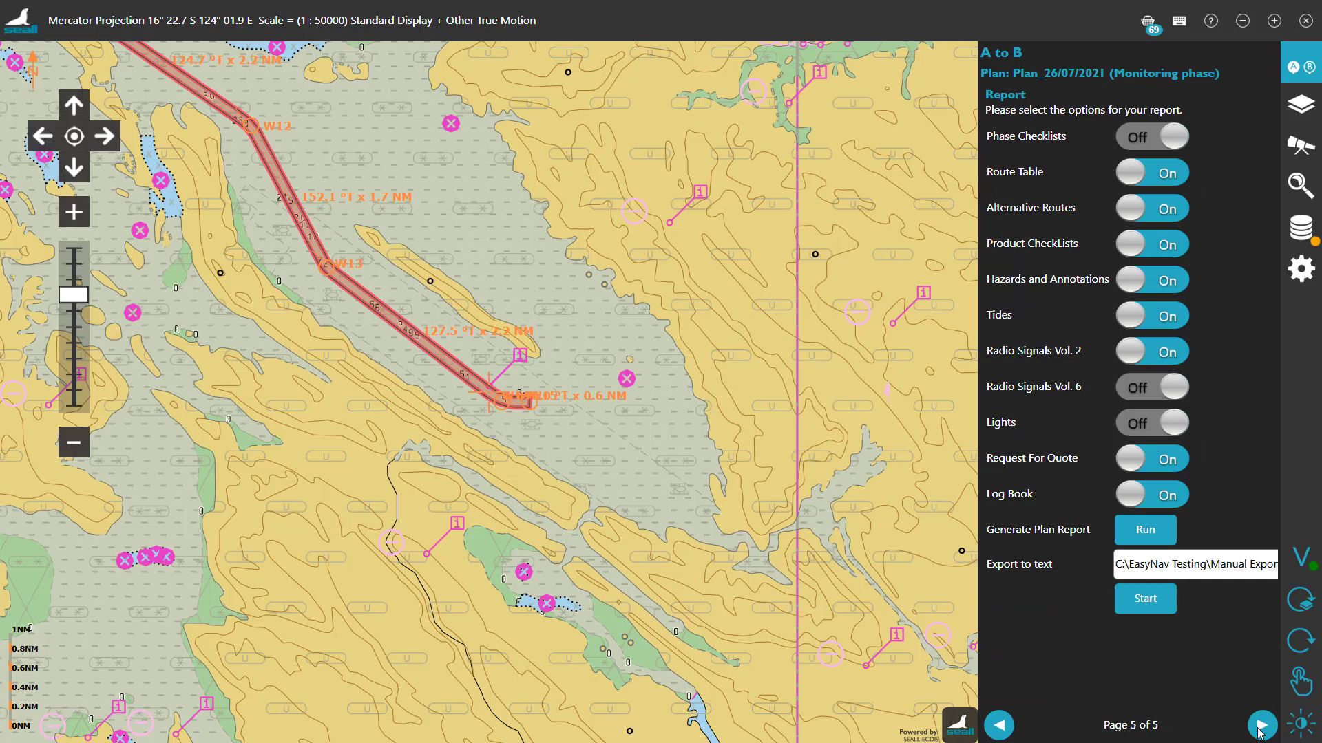
Generate the passage plan report, enlarge its window, and scroll through the route table
left_click(1138, 532)
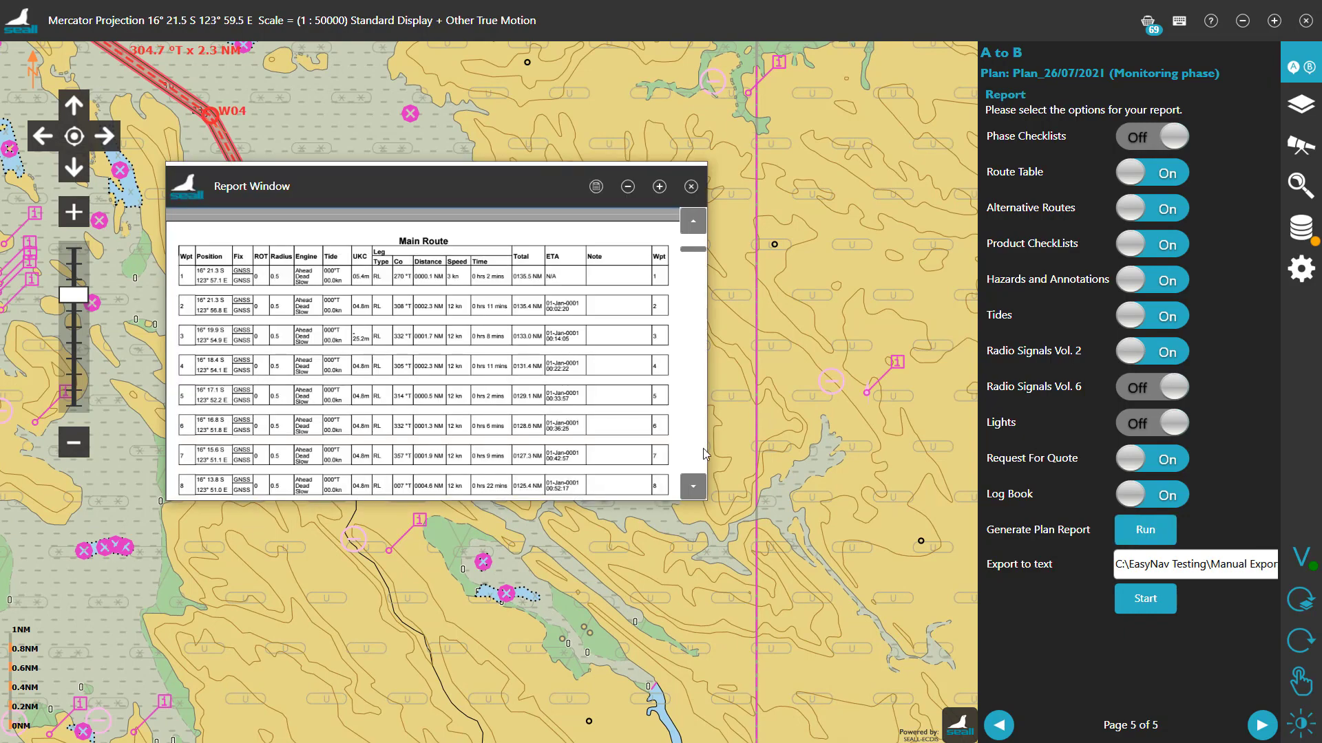
left_click_drag(707, 501, 860, 708)
scroll(696, 516, "down", 15)
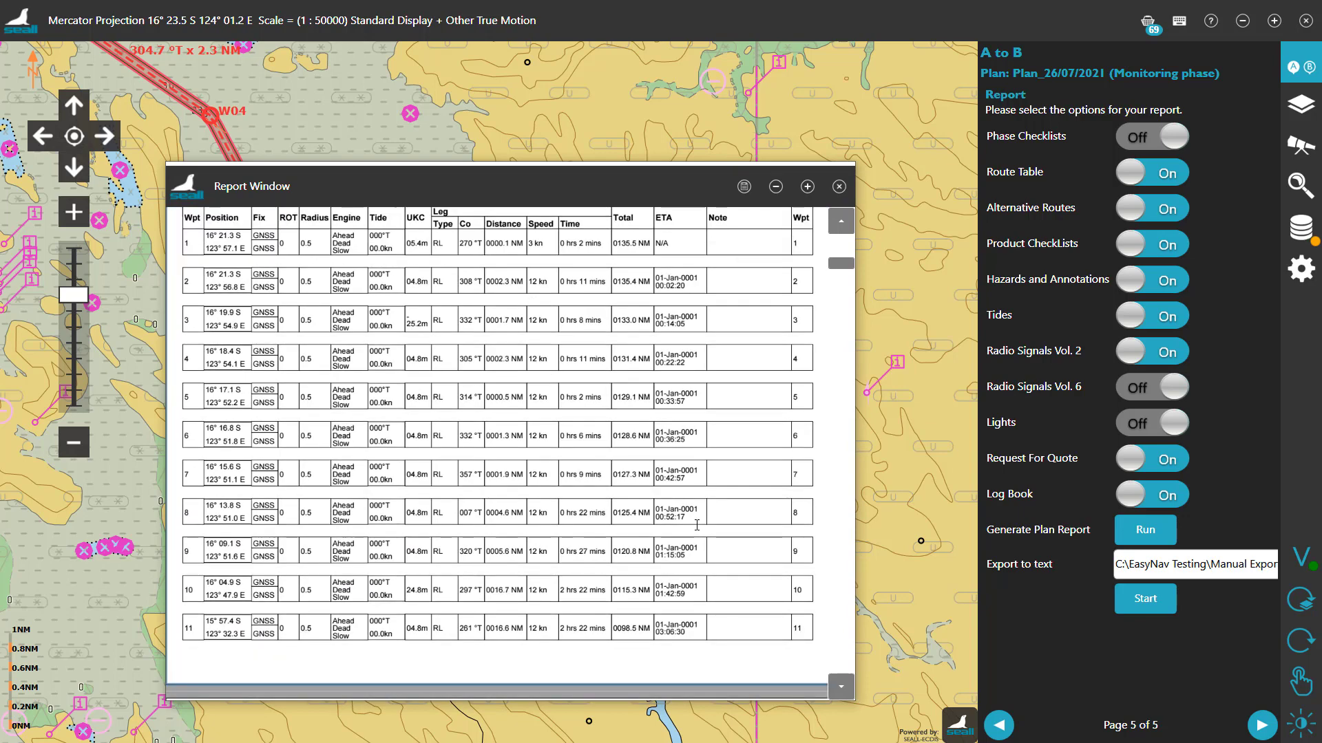
scroll(697, 525, "down", 15)
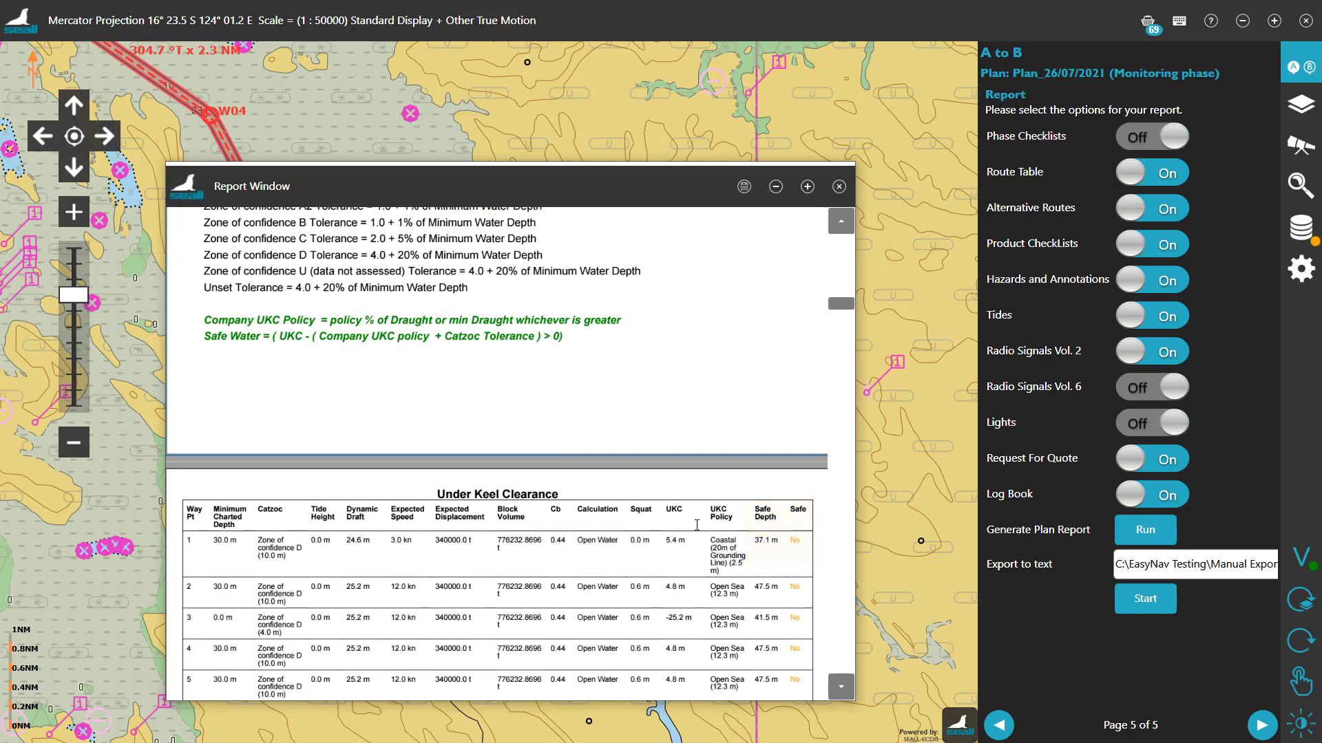
scroll(697, 527, "down", 1)
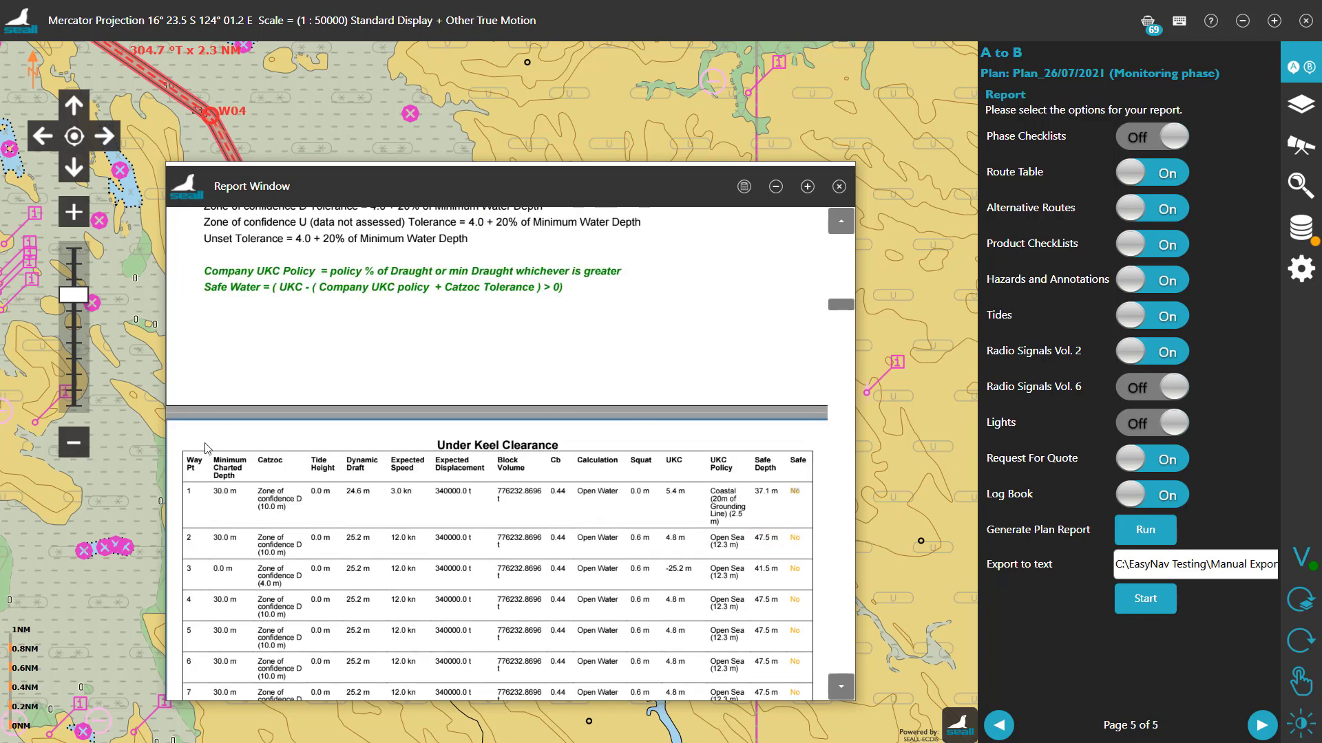
Inspect the Under Keel Clearance minimum charted depths and continue to the Product Checklist of chart cells
left_click_drag(213, 491, 237, 492)
scroll(700, 515, "down", 3)
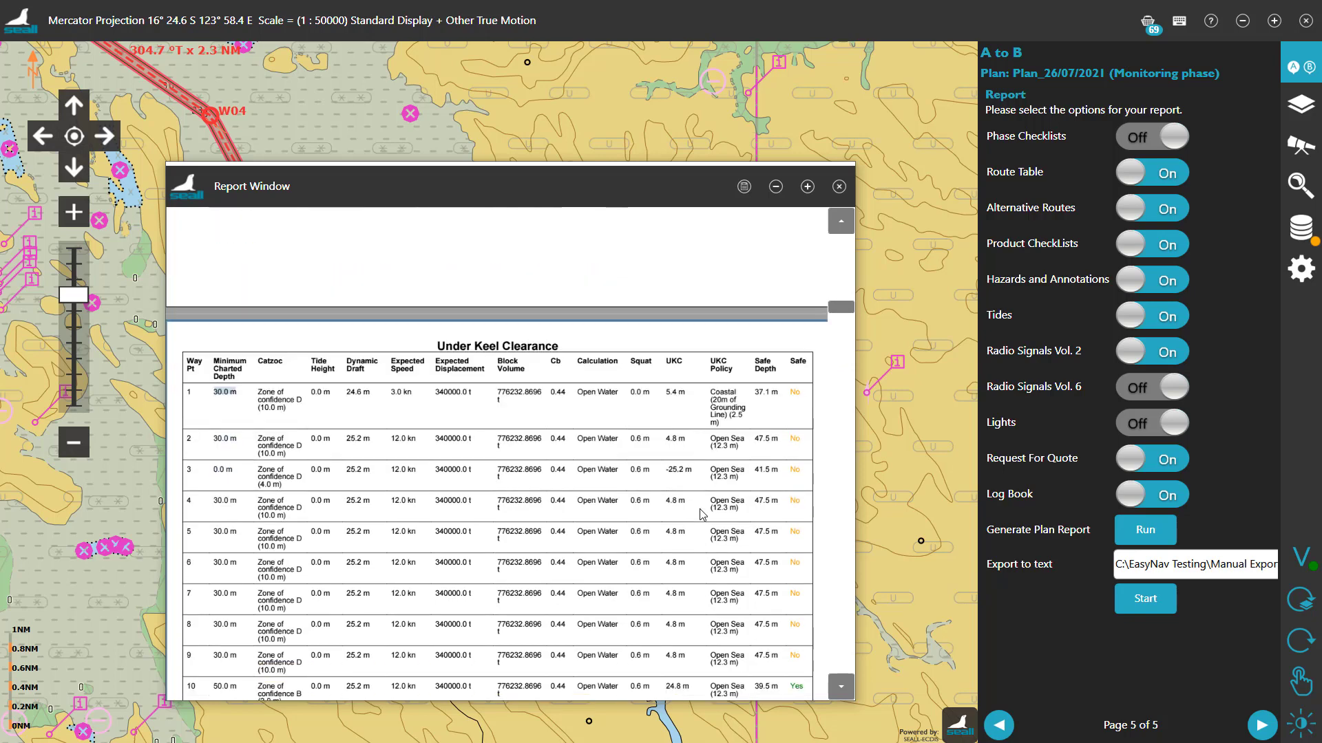
scroll(700, 515, "down", 3)
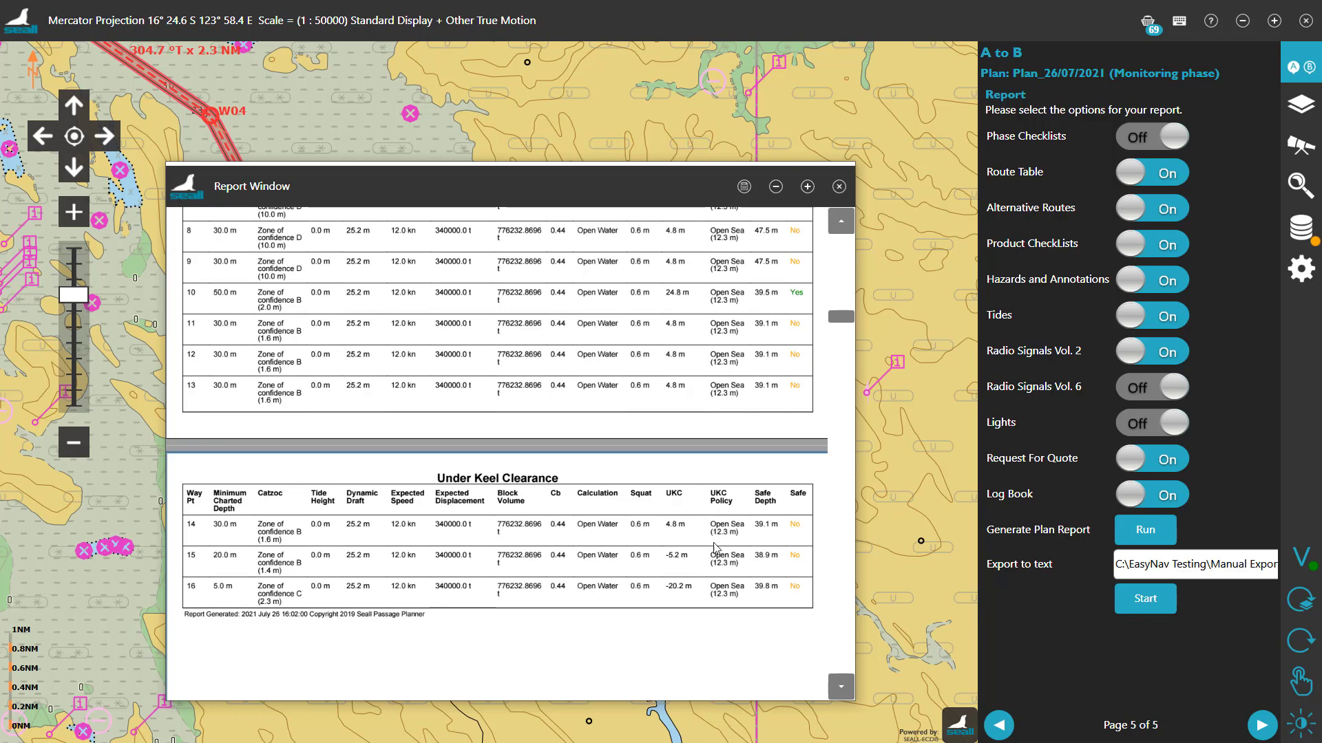
scroll(778, 652, "down", 2)
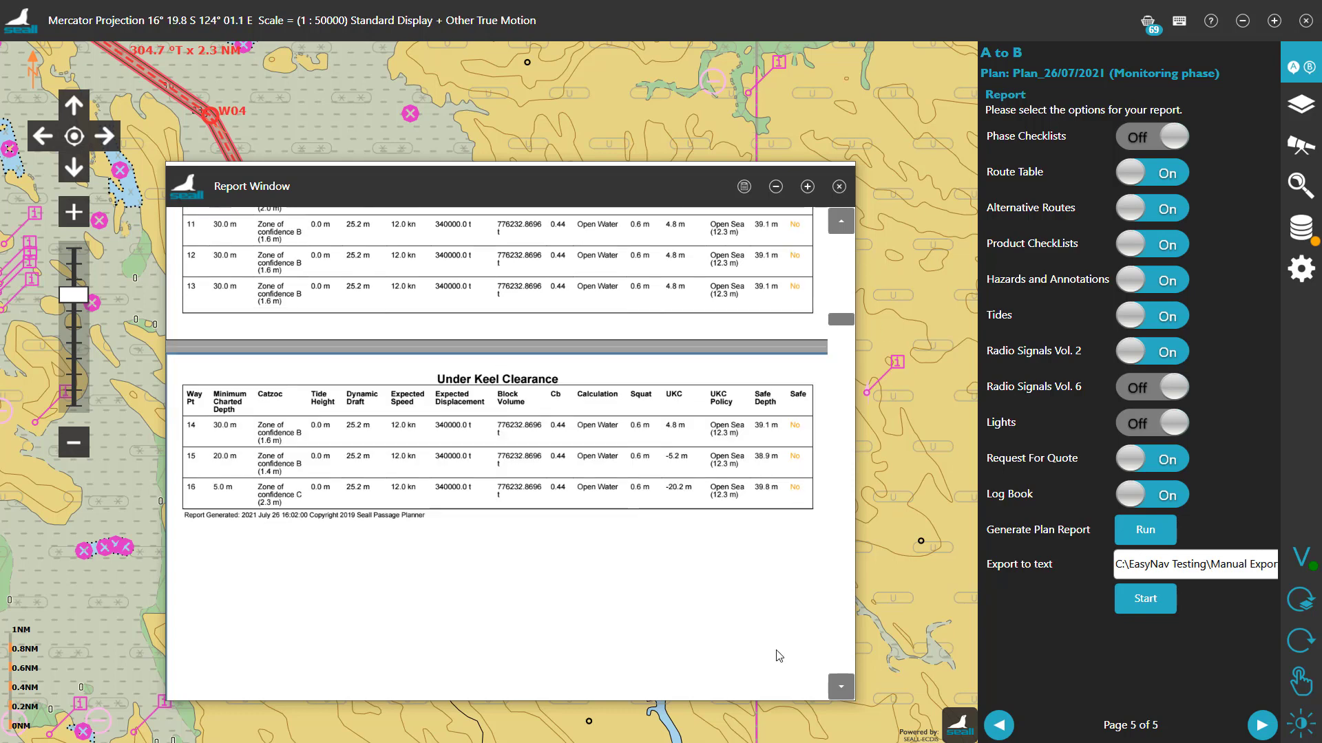
left_click(852, 430)
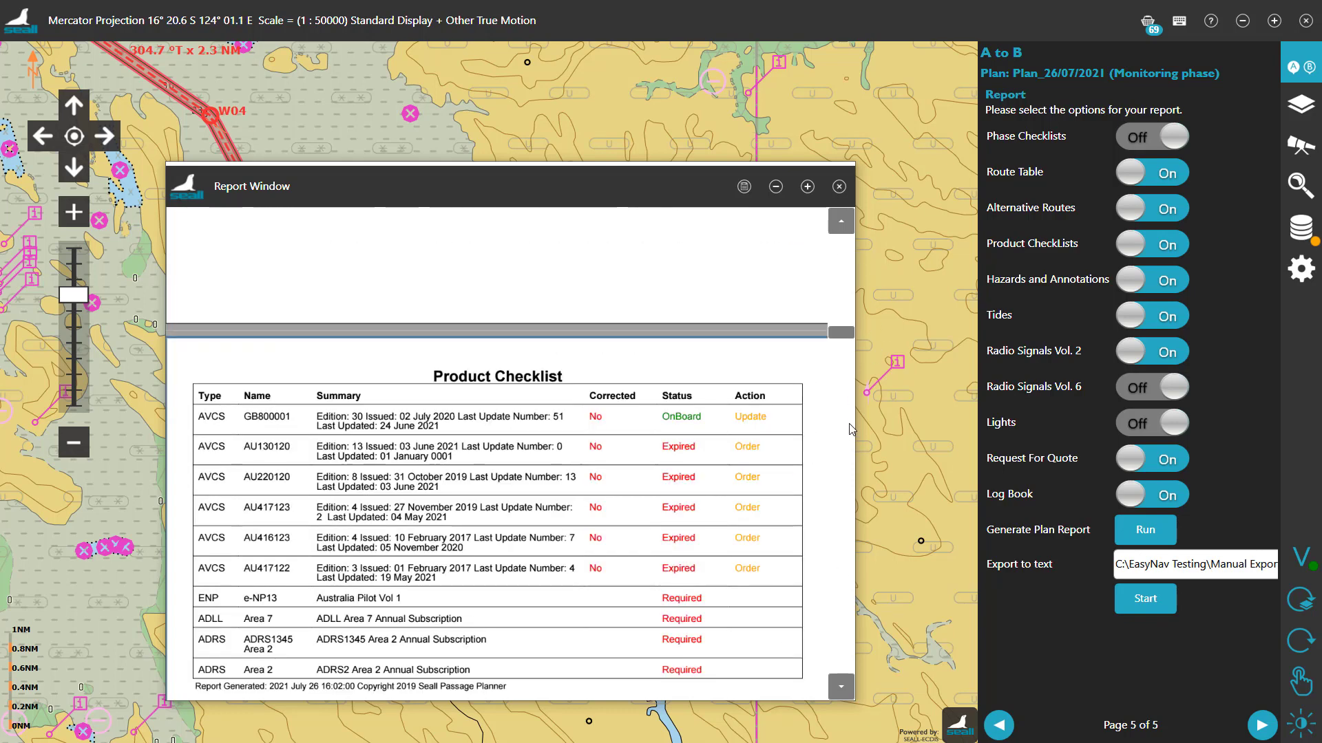